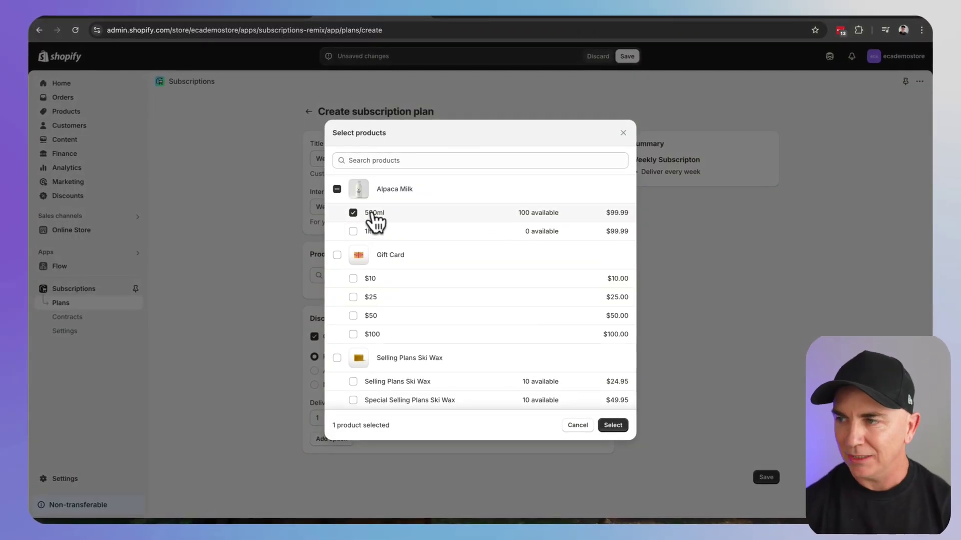
Step: Confirm Alpaca Milk 500ml as the selected product for the Weekly Subscription plan
{"action": "left_click", "coordinate": [613, 425]}
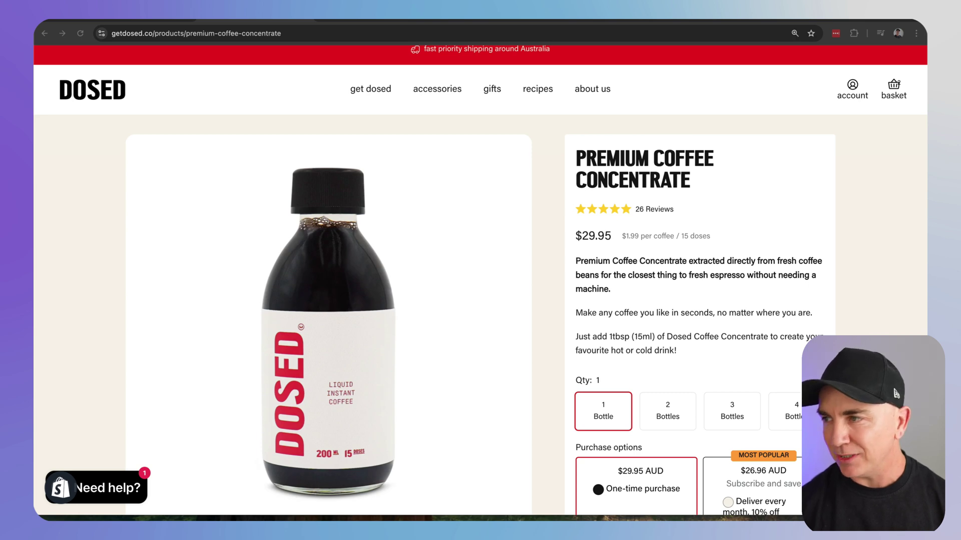
{"action": "scroll", "coordinate": [550, 167], "scroll_direction": "down", "scroll_amount": 2}
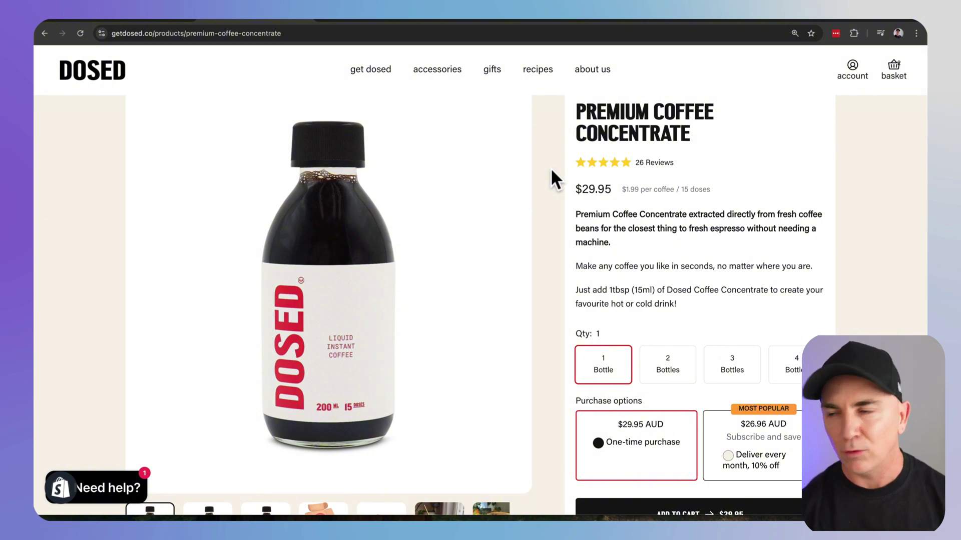
{"action": "scroll", "coordinate": [552, 172], "scroll_direction": "up", "scroll_amount": 1}
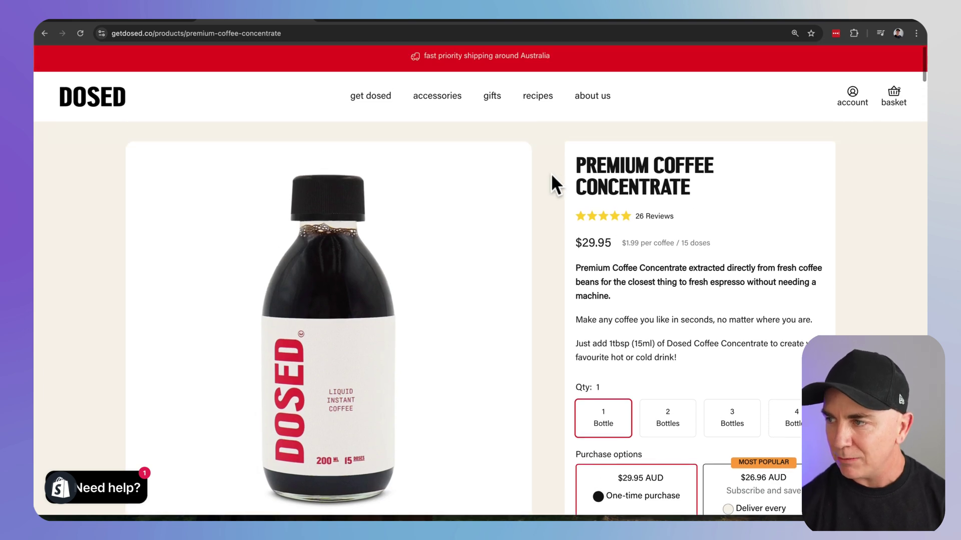
{"action": "scroll", "coordinate": [576, 210], "scroll_direction": "down", "scroll_amount": 2}
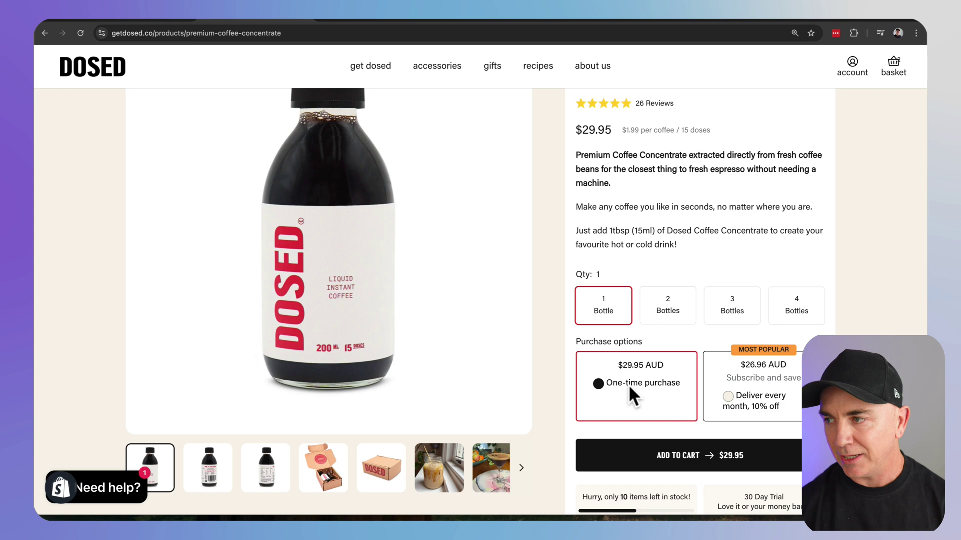
Step: Choose 'Deliver every month, 10% off', then raise the order to 3 bottles
{"action": "left_click", "coordinate": [729, 397]}
{"action": "scroll", "coordinate": [763, 388], "scroll_direction": "down", "scroll_amount": 1}
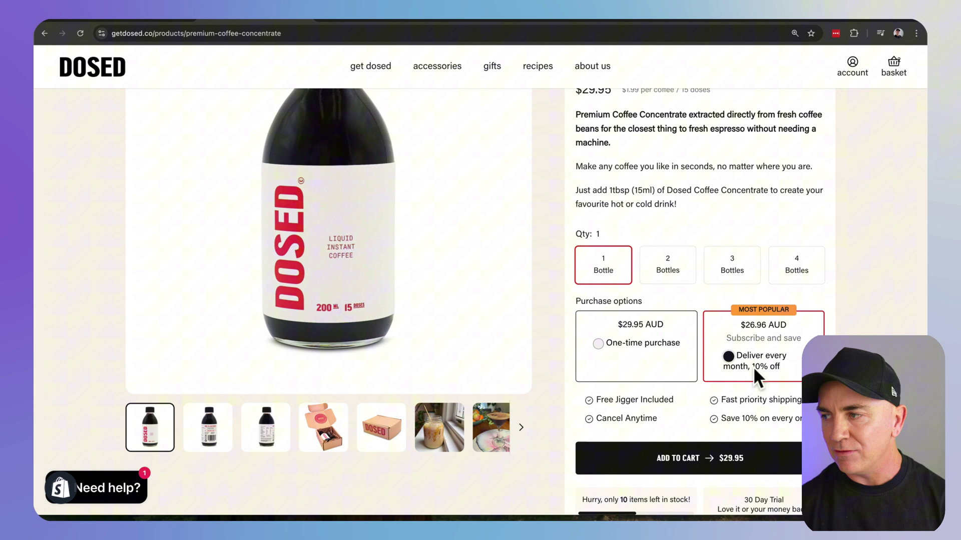
{"action": "left_click", "coordinate": [671, 270]}
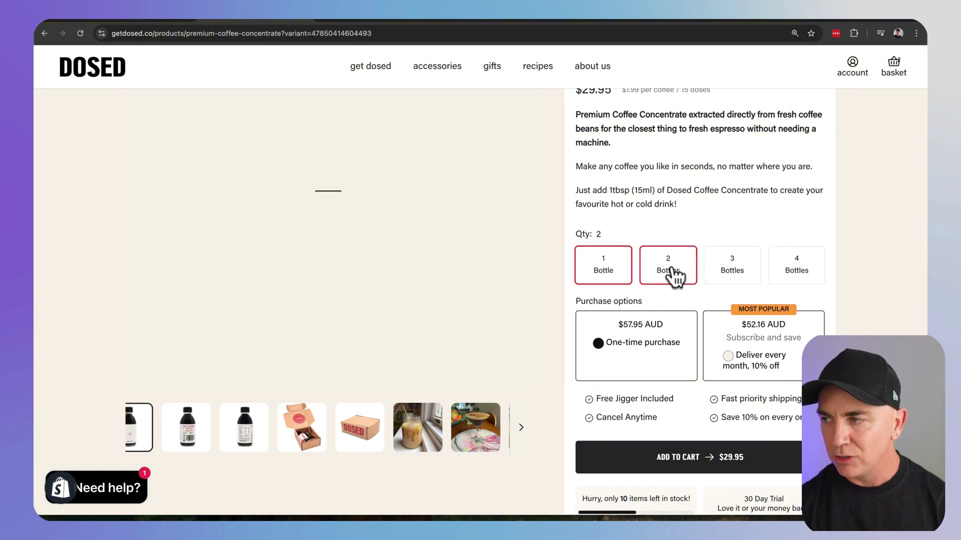
{"action": "left_click", "coordinate": [732, 265]}
{"action": "right_click", "coordinate": [794, 267]}
{"action": "left_click", "coordinate": [748, 303]}
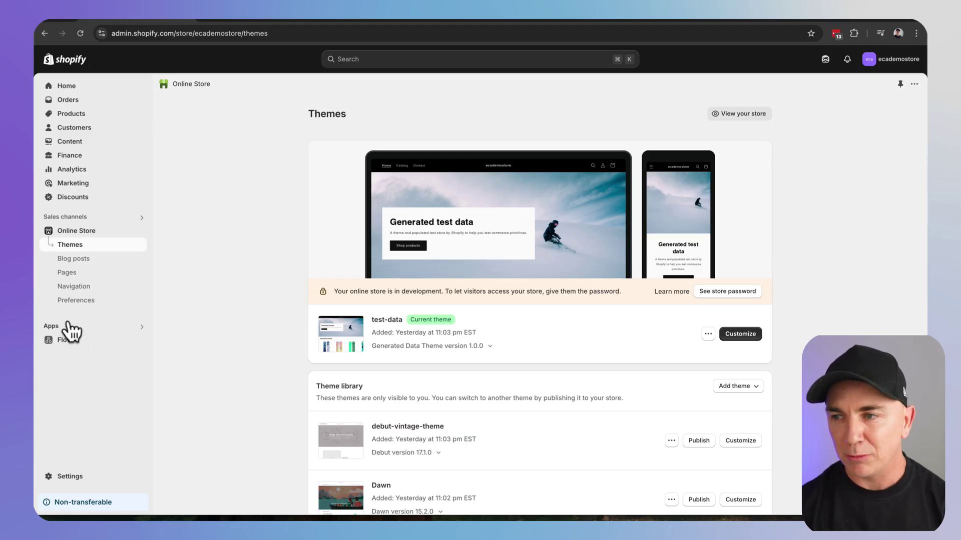
Step: Search apps for 'subscriptions' and open the Shopify Subscriptions App Store listing
{"action": "left_click", "coordinate": [68, 325]}
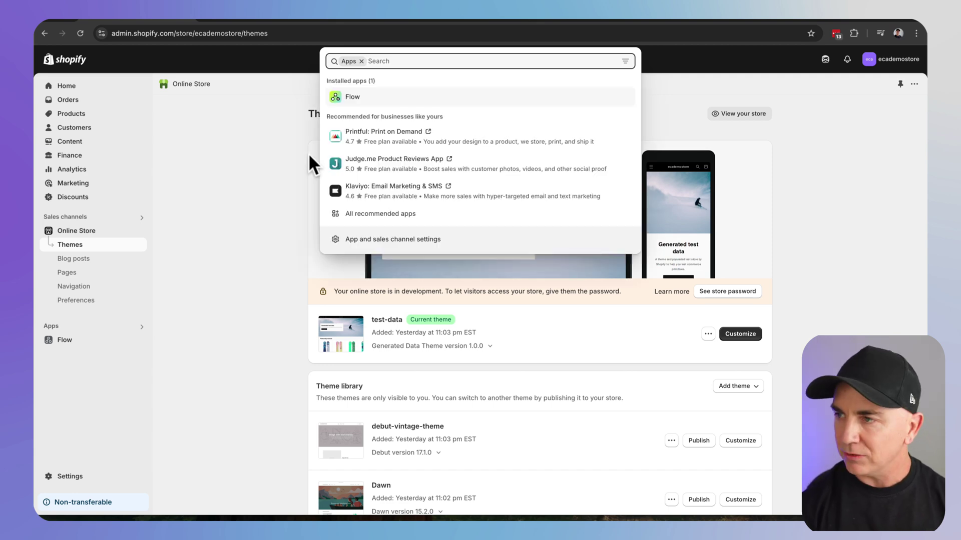
{"action": "type", "text": "su"}
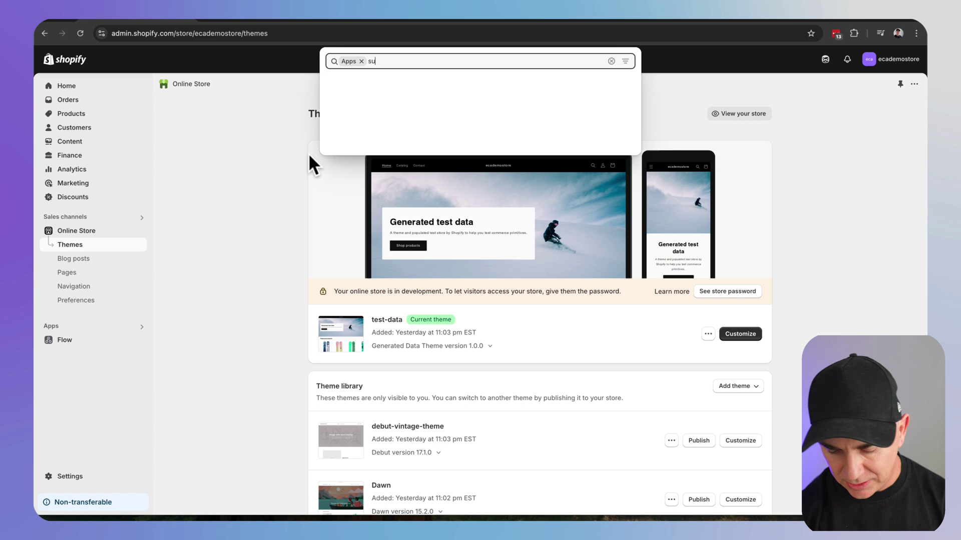
{"action": "type", "text": "bscriptions"}
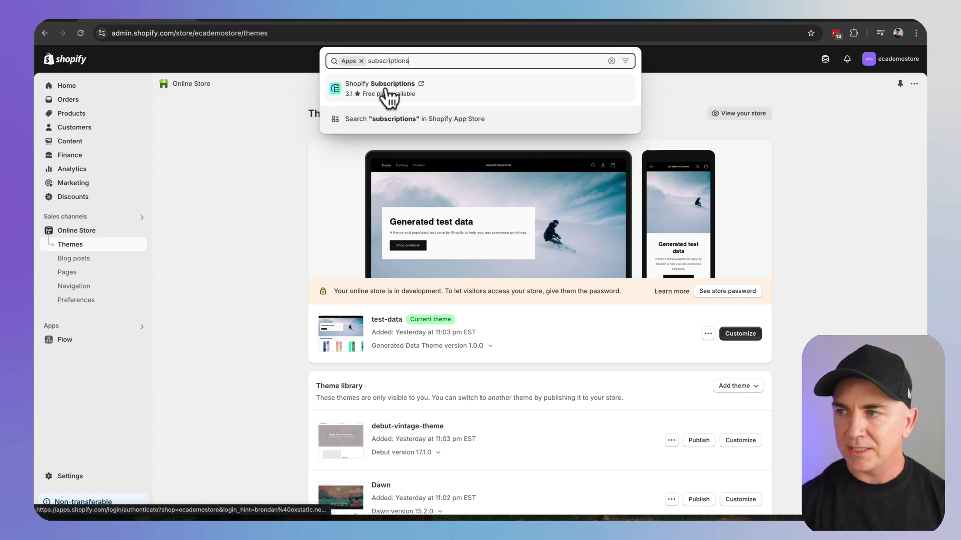
{"action": "left_click", "coordinate": [386, 90]}
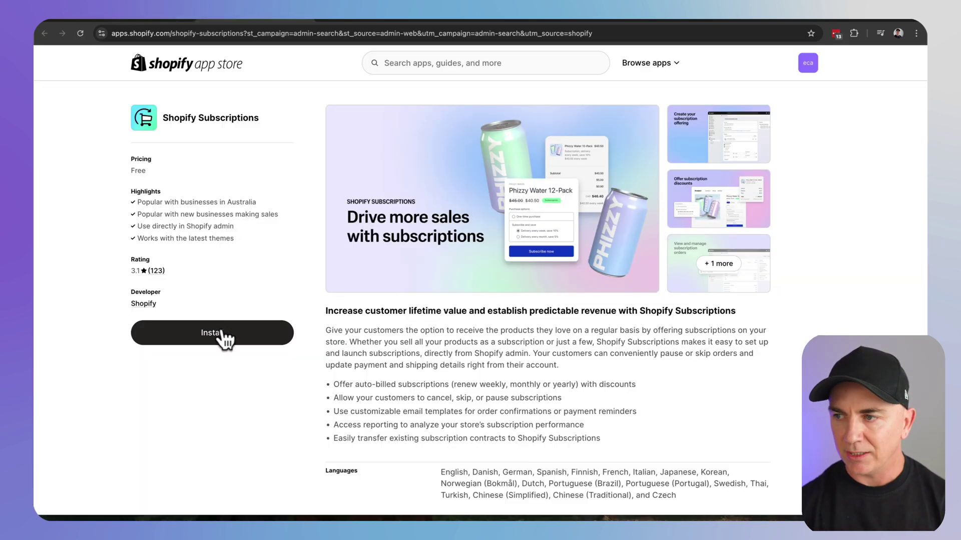
Step: Install the free Shopify Subscriptions app by Shopify
{"action": "left_click", "coordinate": [222, 333]}
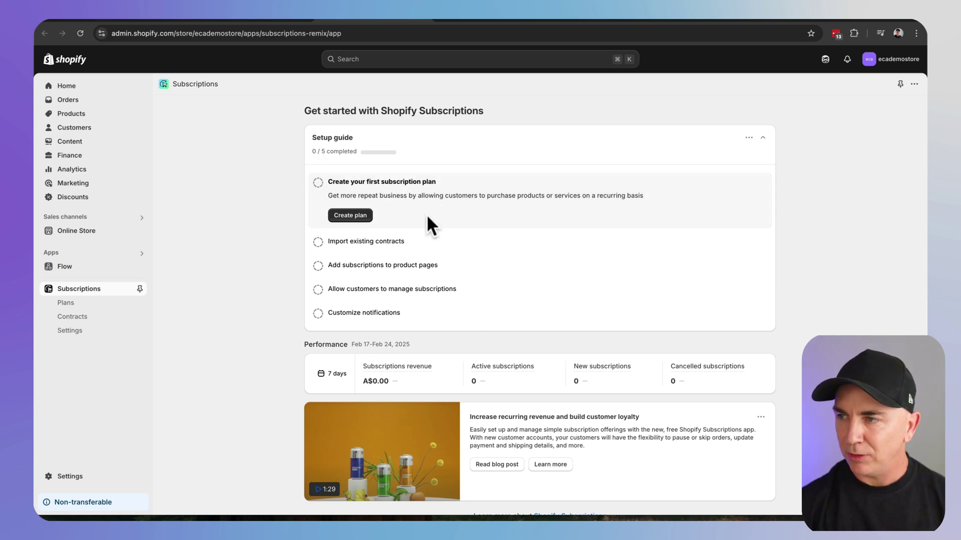
Step: Create a plan titled 'Weekly Subscription' with internal description 'Weekly Subscripton', delivering weekly
{"action": "left_click", "coordinate": [350, 215]}
{"action": "type", "text": "We"}
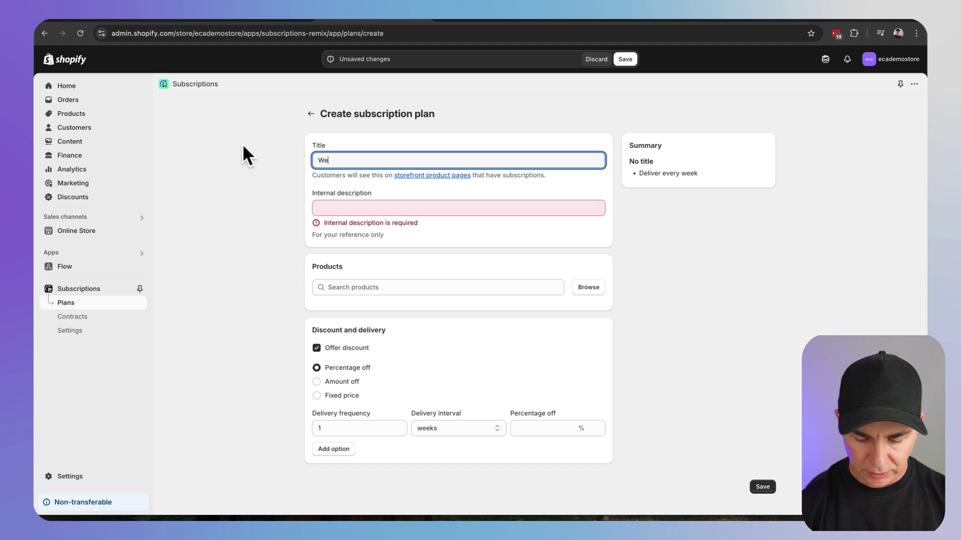
{"action": "type", "text": "ekly Subscription"}
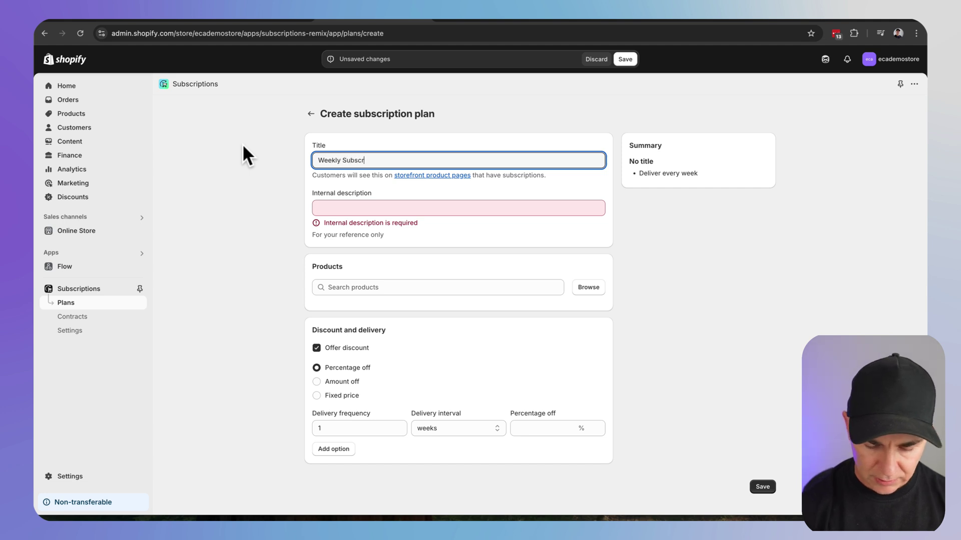
{"action": "left_click", "coordinate": [373, 210]}
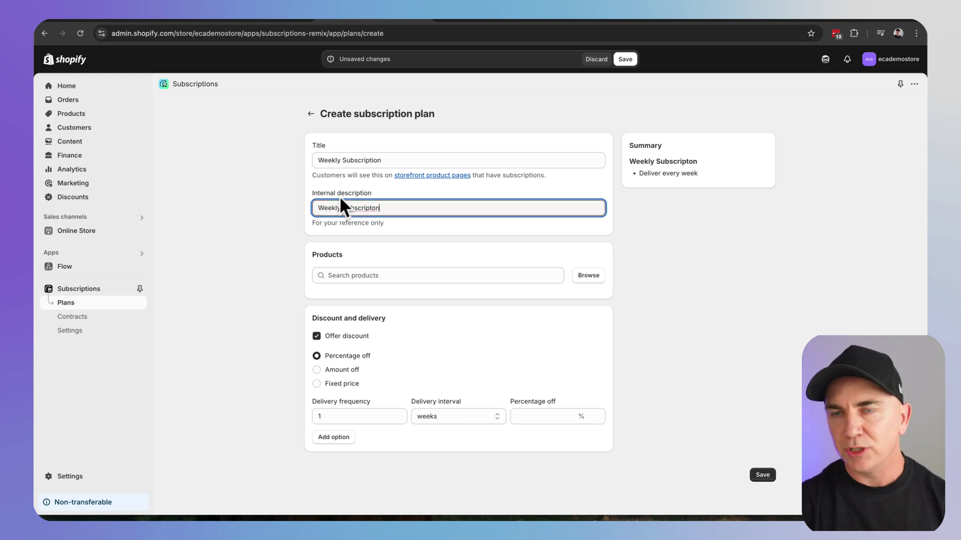
{"action": "left_click", "coordinate": [293, 212]}
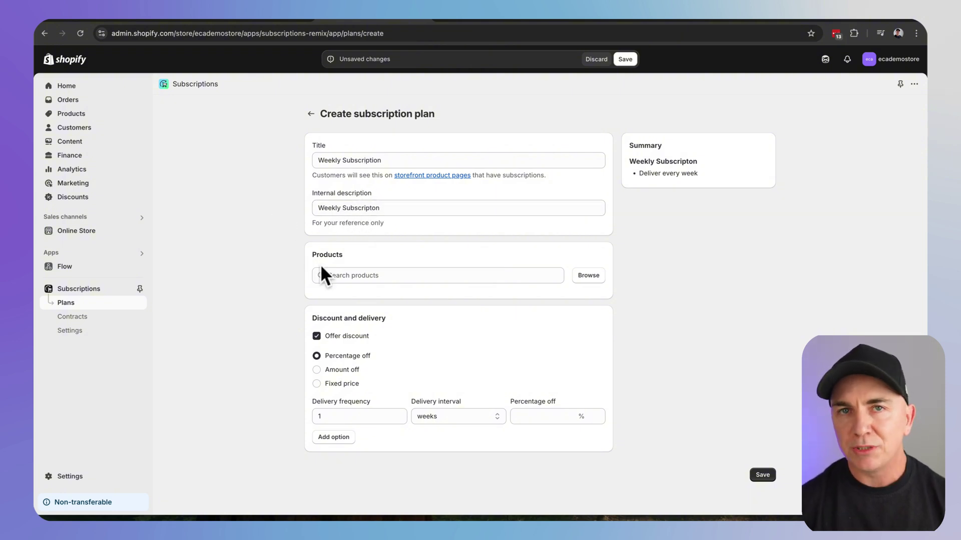
Step: Pick Alpaca Milk in the product browser, keeping only the 500ml variant and excluding 1ltr
{"action": "left_click", "coordinate": [590, 278]}
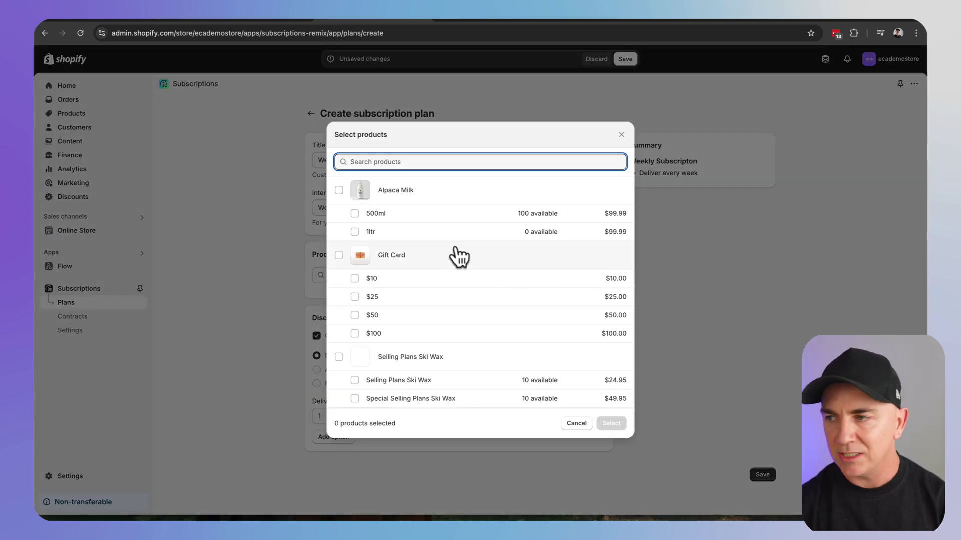
{"action": "scroll", "coordinate": [456, 265], "scroll_direction": "down", "scroll_amount": 5}
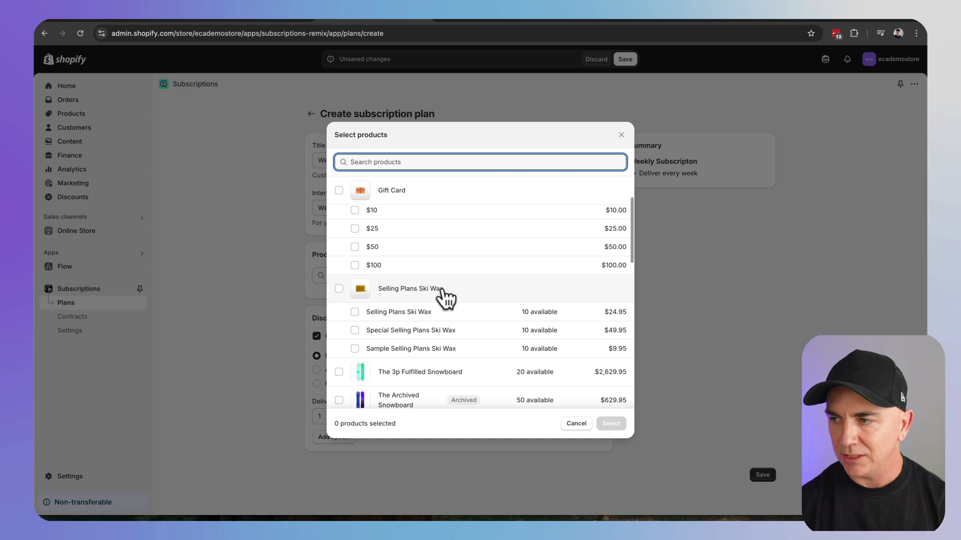
{"action": "scroll", "coordinate": [433, 288], "scroll_direction": "down", "scroll_amount": 3}
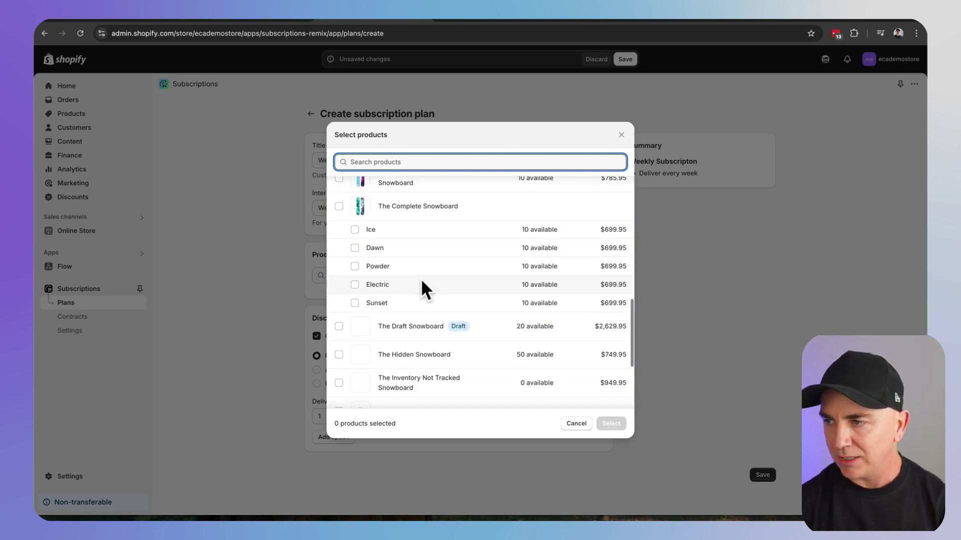
{"action": "scroll", "coordinate": [421, 278], "scroll_direction": "up", "scroll_amount": 10}
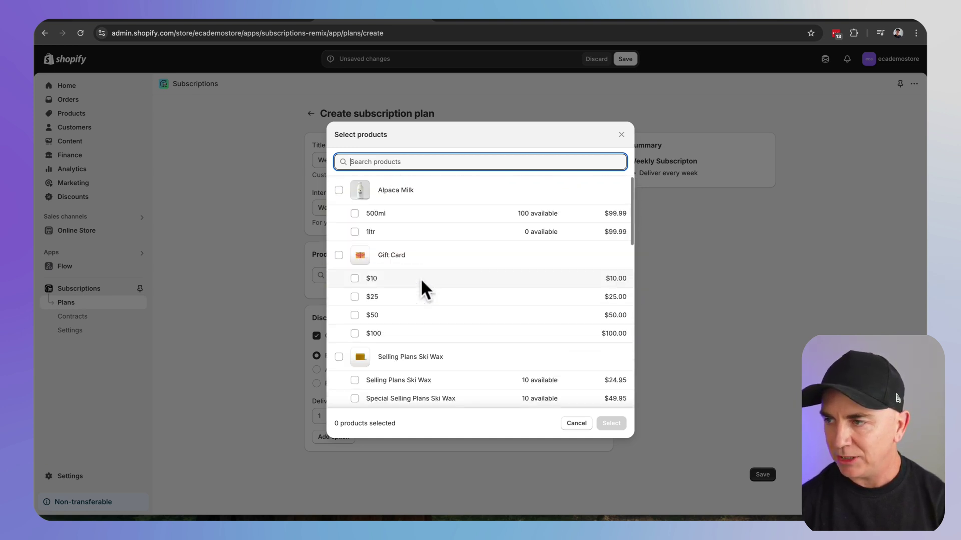
{"action": "left_click", "coordinate": [339, 190]}
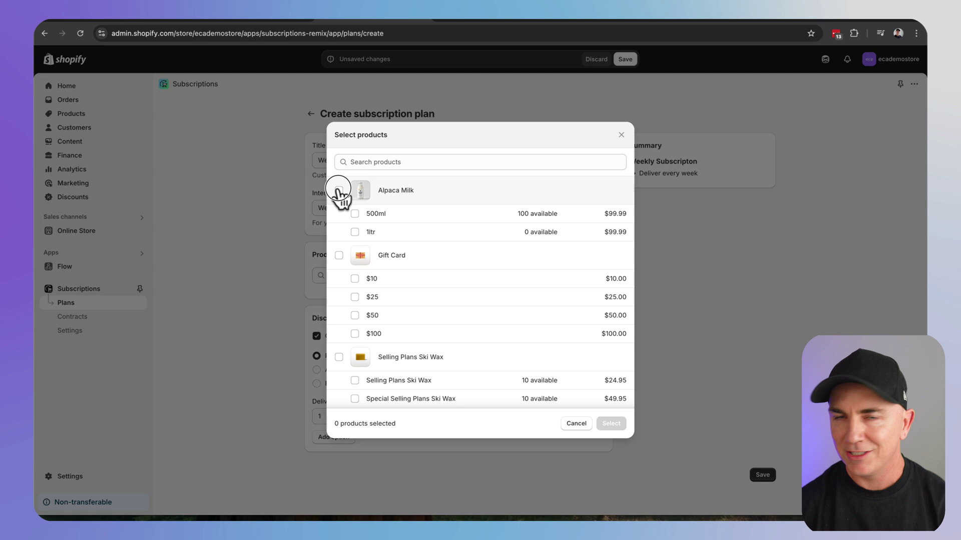
{"action": "left_click", "coordinate": [354, 232]}
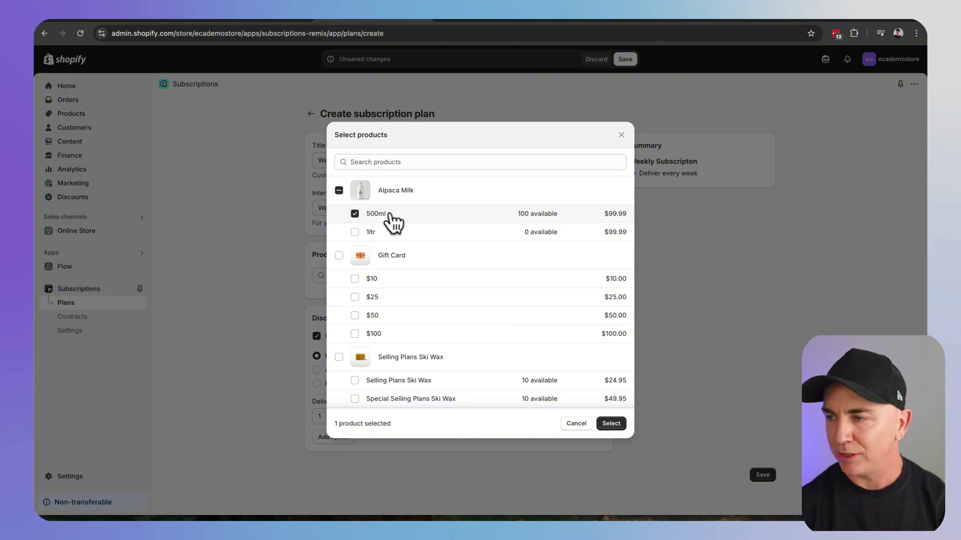
{"action": "left_click", "coordinate": [611, 423]}
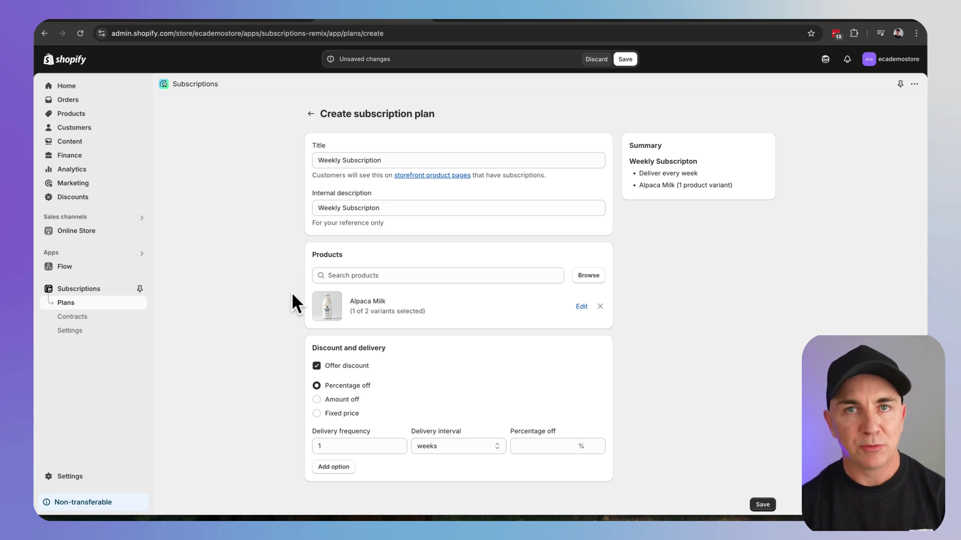
Step: Give the 1-week delivery option an amount-off discount of $5
{"action": "scroll", "coordinate": [291, 294], "scroll_direction": "down", "scroll_amount": 1}
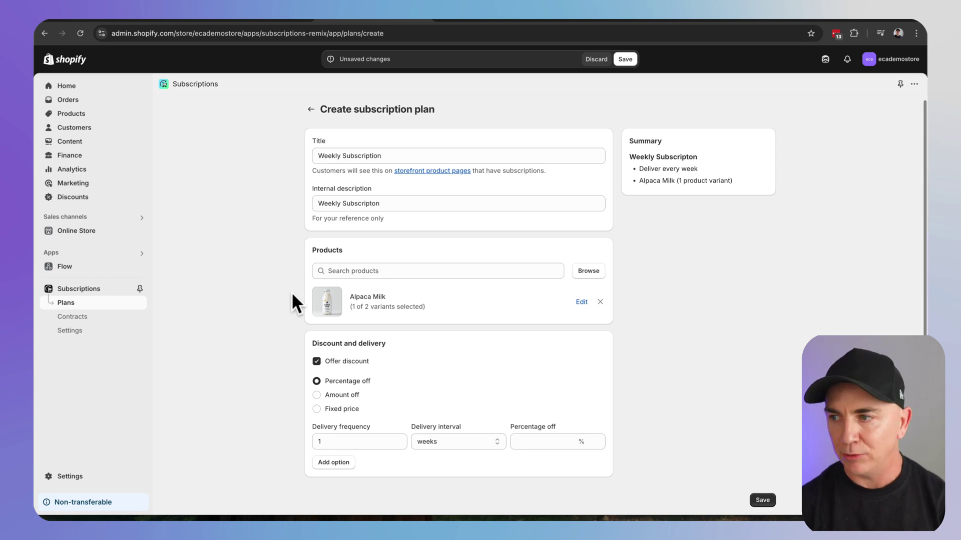
{"action": "left_click", "coordinate": [350, 396]}
{"action": "left_click", "coordinate": [345, 409]}
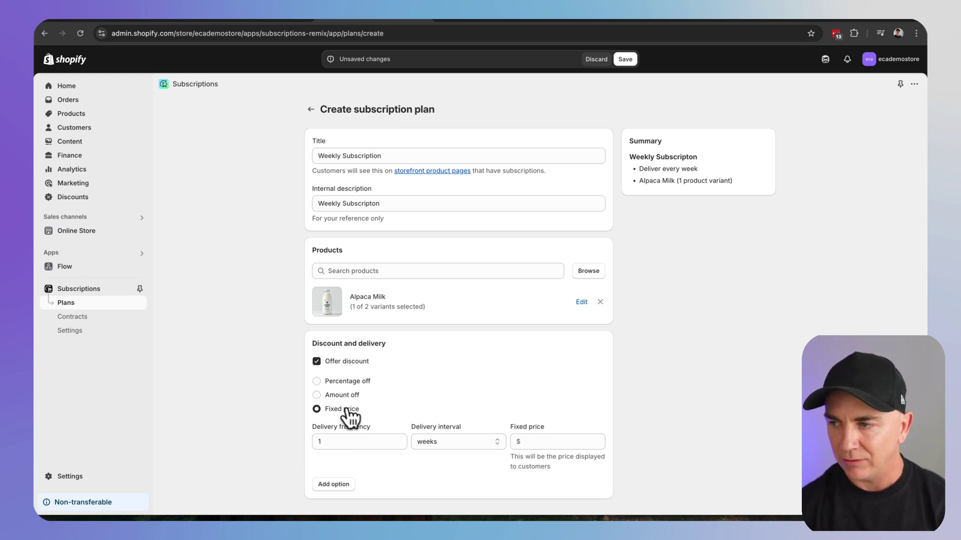
{"action": "left_click", "coordinate": [337, 398]}
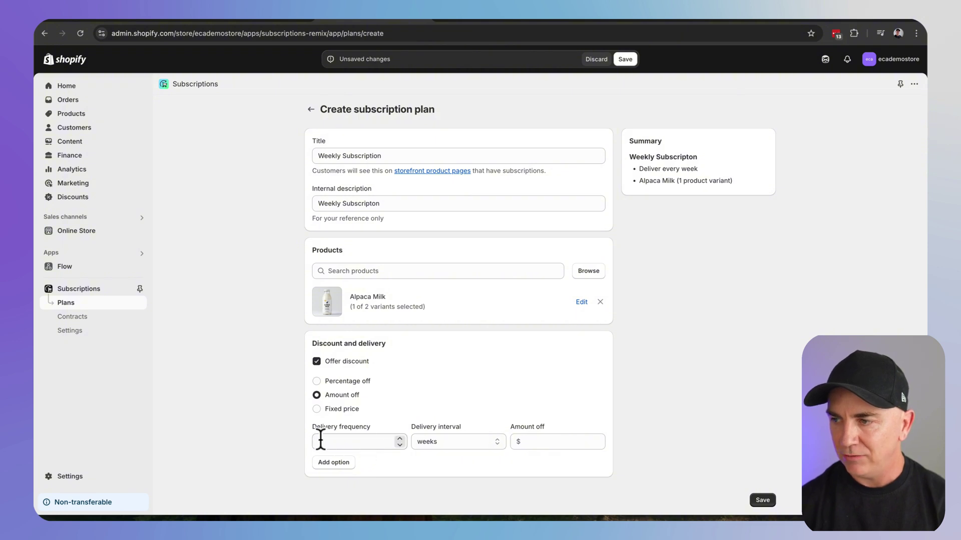
{"action": "left_click", "coordinate": [565, 443]}
{"action": "type", "text": "5"}
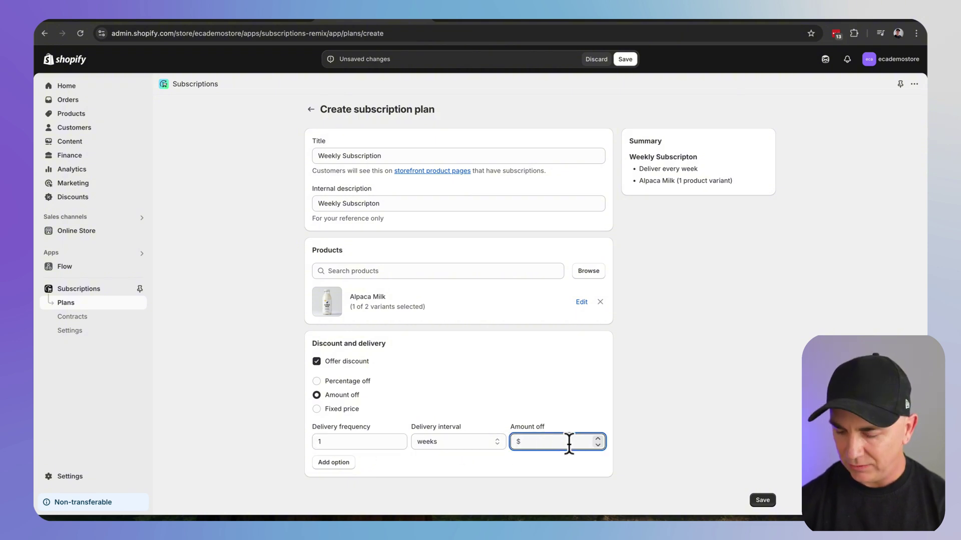
{"action": "left_click", "coordinate": [649, 386]}
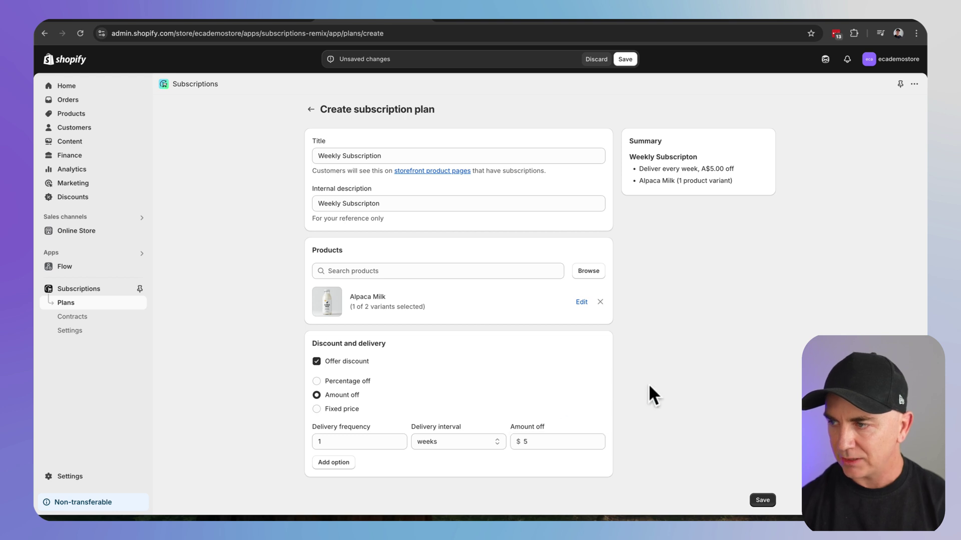
Step: Add 2-week and 3-week delivery options at $6 and $7 off
{"action": "left_click", "coordinate": [345, 467]}
{"action": "left_click", "coordinate": [341, 474]}
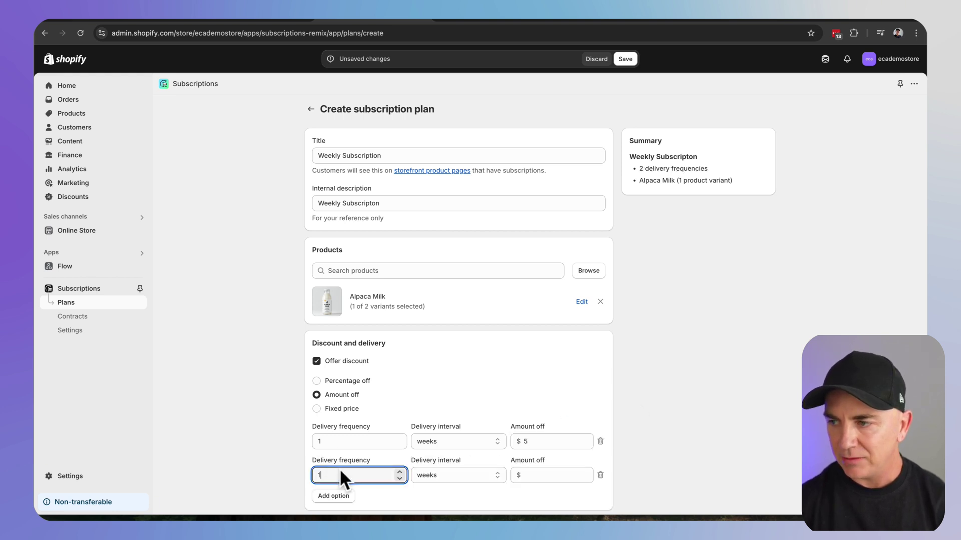
{"action": "type", "text": "2"}
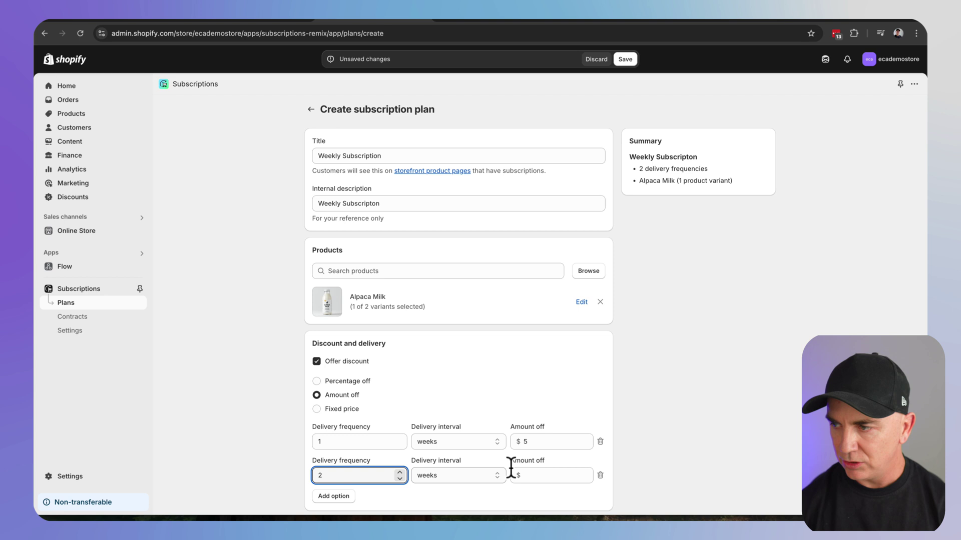
{"action": "left_click", "coordinate": [549, 478]}
{"action": "left_click", "coordinate": [643, 472]}
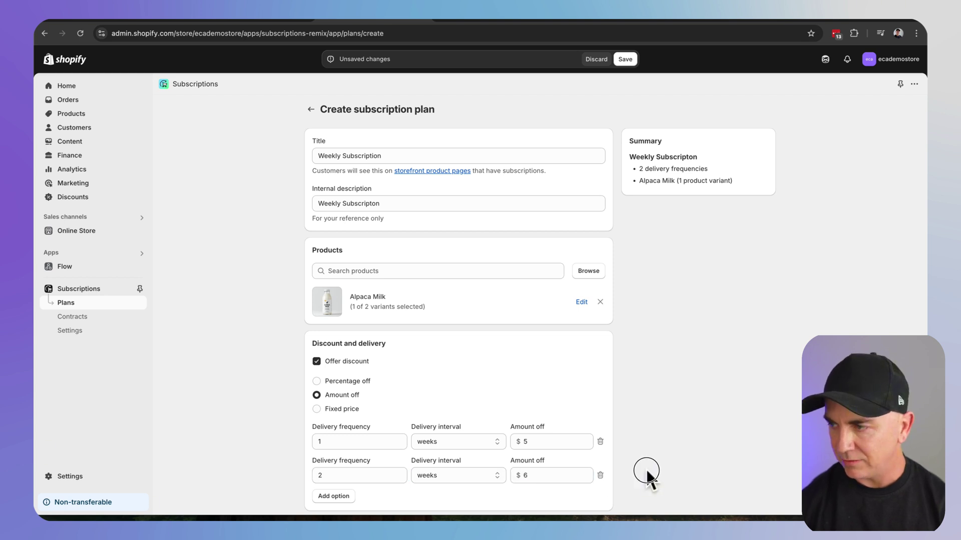
{"action": "scroll", "coordinate": [629, 464], "scroll_direction": "down", "scroll_amount": 1}
{"action": "left_click", "coordinate": [340, 464]}
{"action": "double_click", "coordinate": [345, 471]}
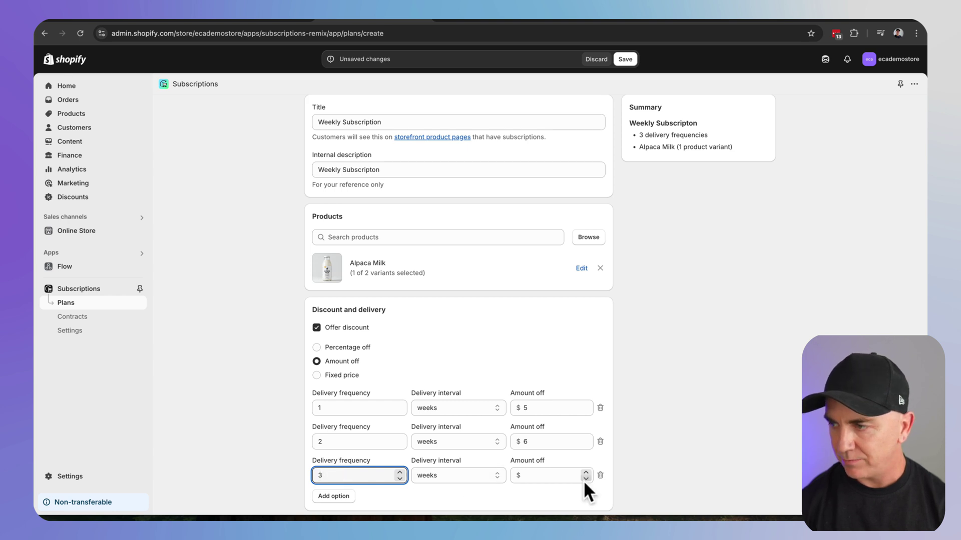
{"action": "left_click", "coordinate": [563, 478]}
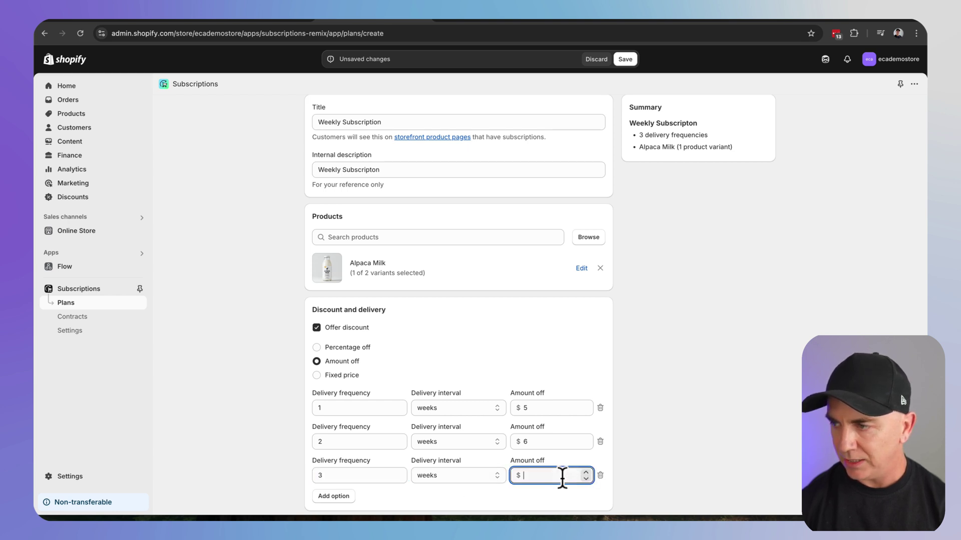
{"action": "left_click", "coordinate": [671, 434]}
Step: Keep weeks as the delivery interval and save the Weekly Subscription plan
{"action": "left_click", "coordinate": [432, 404]}
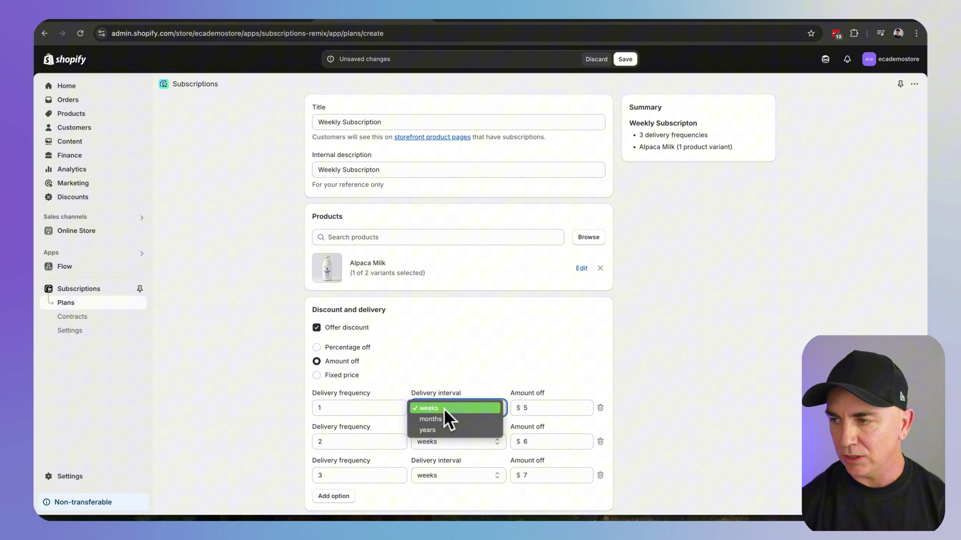
{"action": "left_click", "coordinate": [625, 354]}
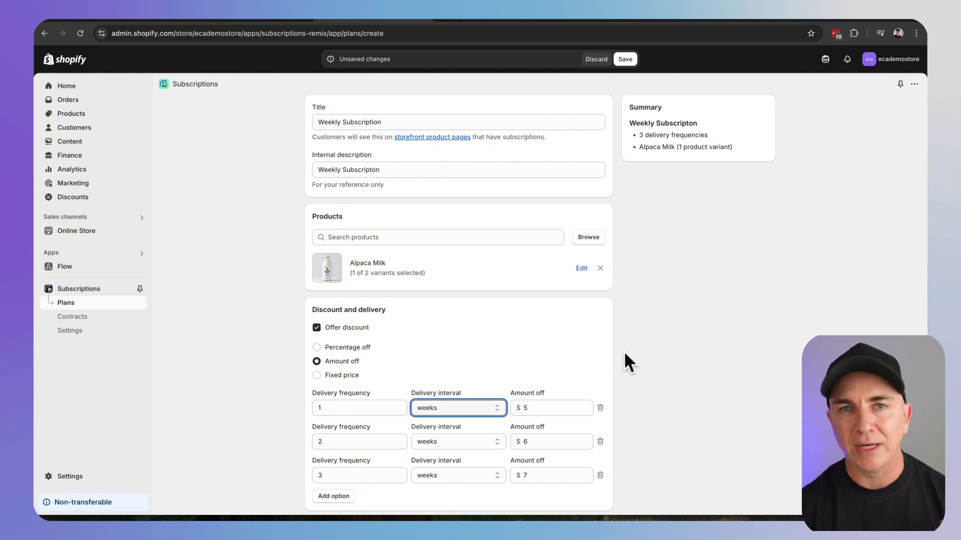
{"action": "left_click", "coordinate": [649, 367]}
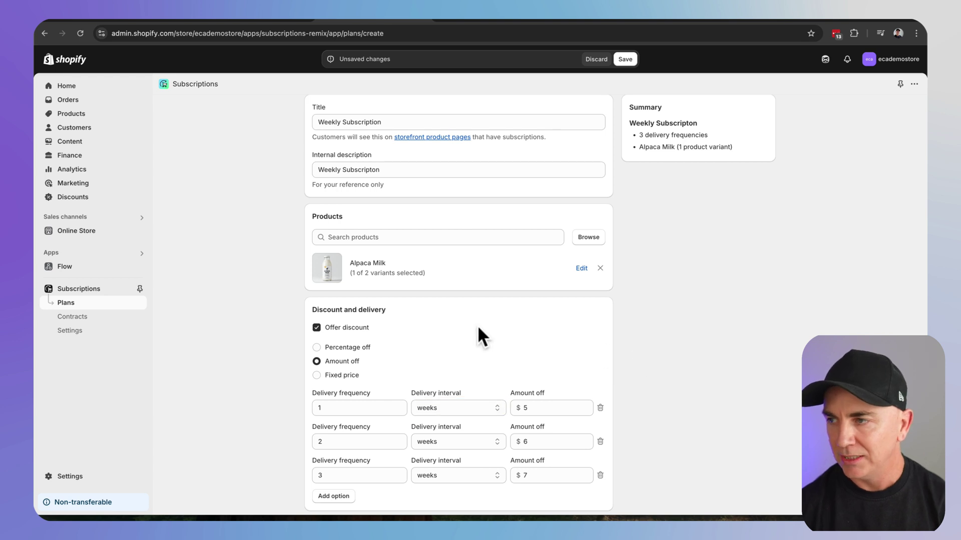
{"action": "scroll", "coordinate": [477, 325], "scroll_direction": "up", "scroll_amount": 1}
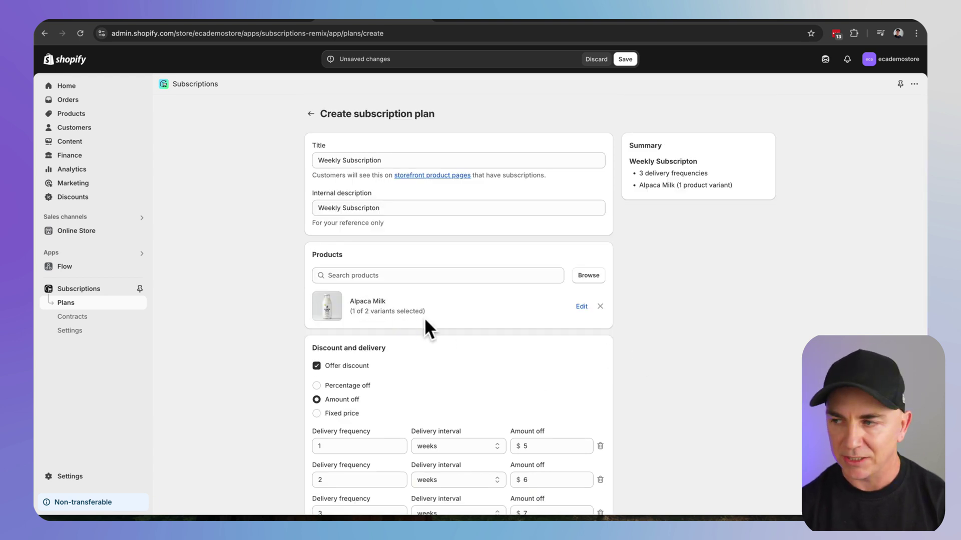
{"action": "scroll", "coordinate": [427, 326], "scroll_direction": "down", "scroll_amount": 2}
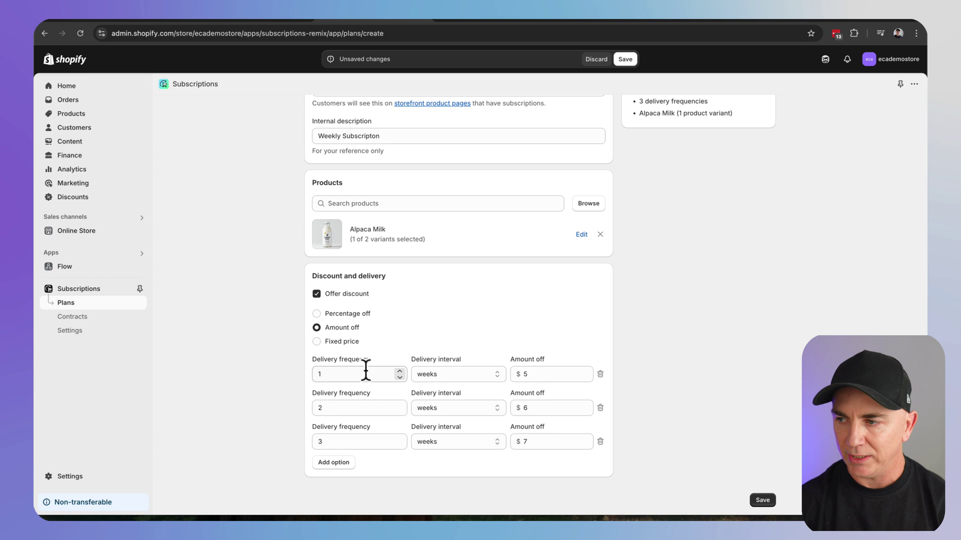
{"action": "left_click", "coordinate": [761, 500]}
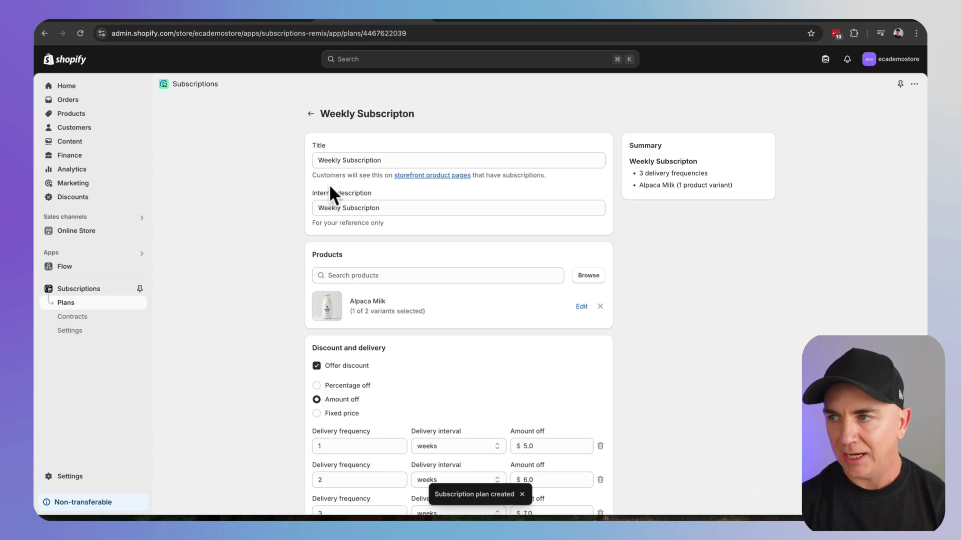
Step: Return to the Subscription plans list, abandoning a second plan form opened by mistake
{"action": "left_click", "coordinate": [316, 123]}
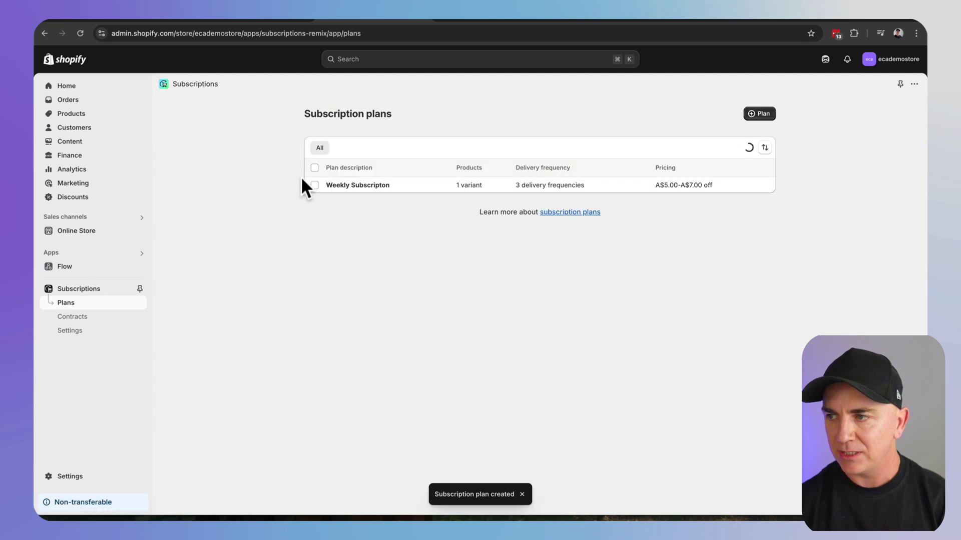
{"action": "left_click", "coordinate": [760, 115]}
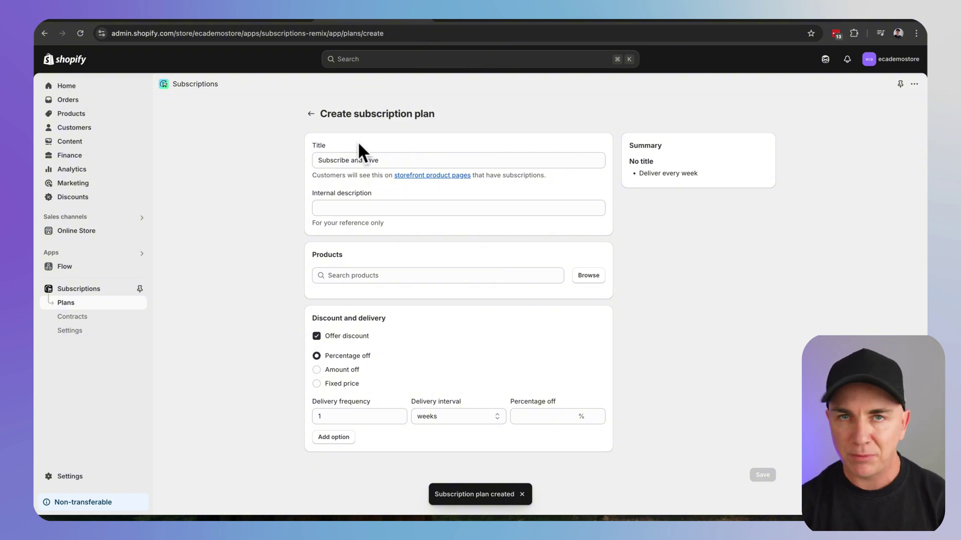
{"action": "left_click", "coordinate": [310, 115]}
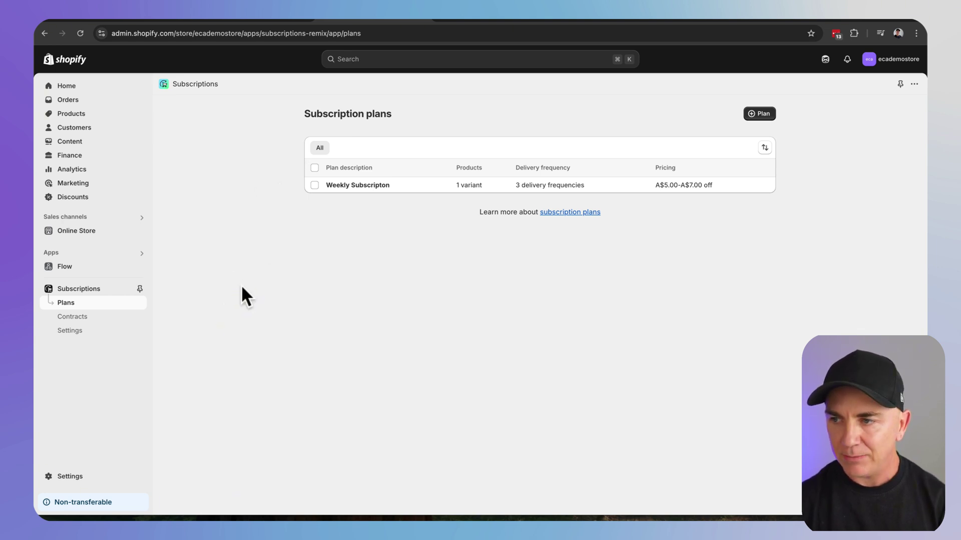
Step: In Subscriptions Settings, set payment retry attempts to 5 and days between retries to 1
{"action": "left_click", "coordinate": [69, 334]}
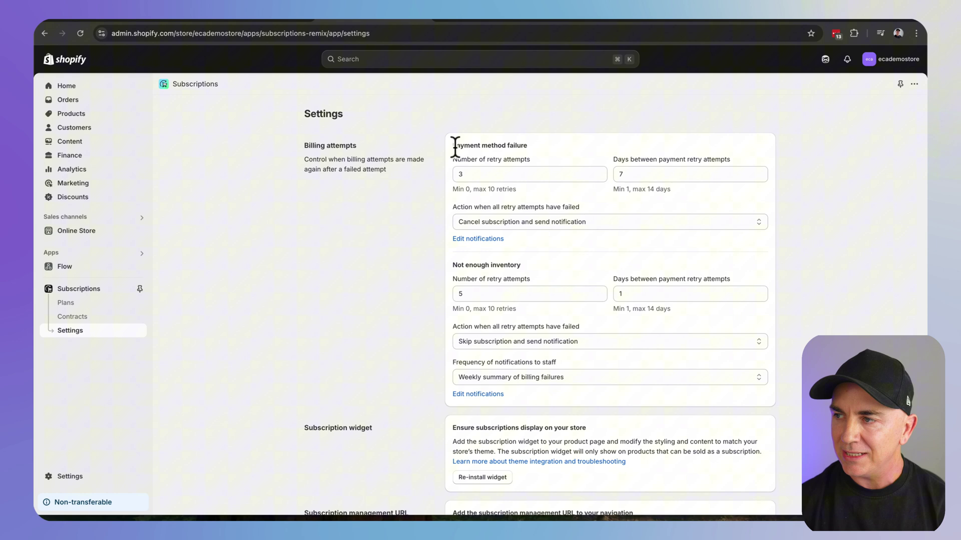
{"action": "left_click_drag", "start_coordinate": [452, 146], "coordinate": [551, 146]}
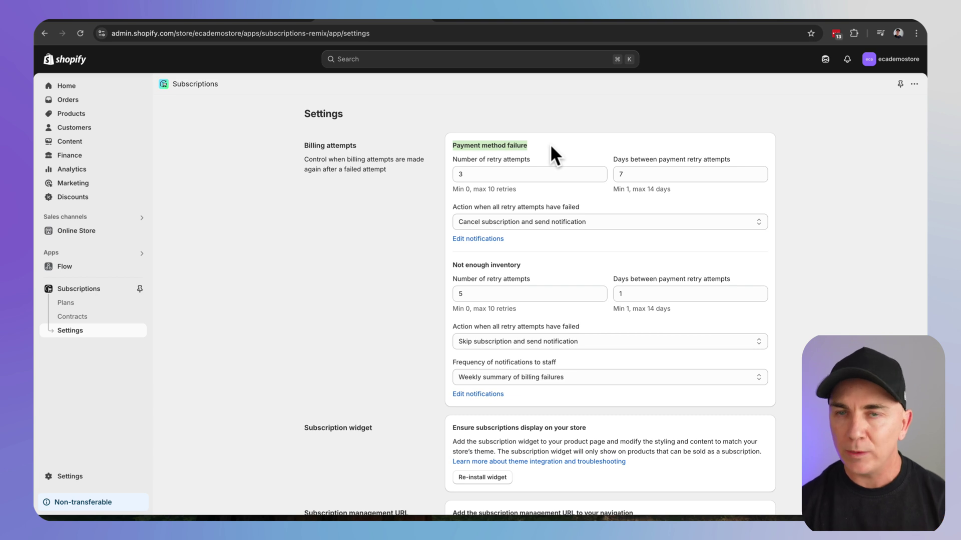
{"action": "left_click", "coordinate": [473, 170]}
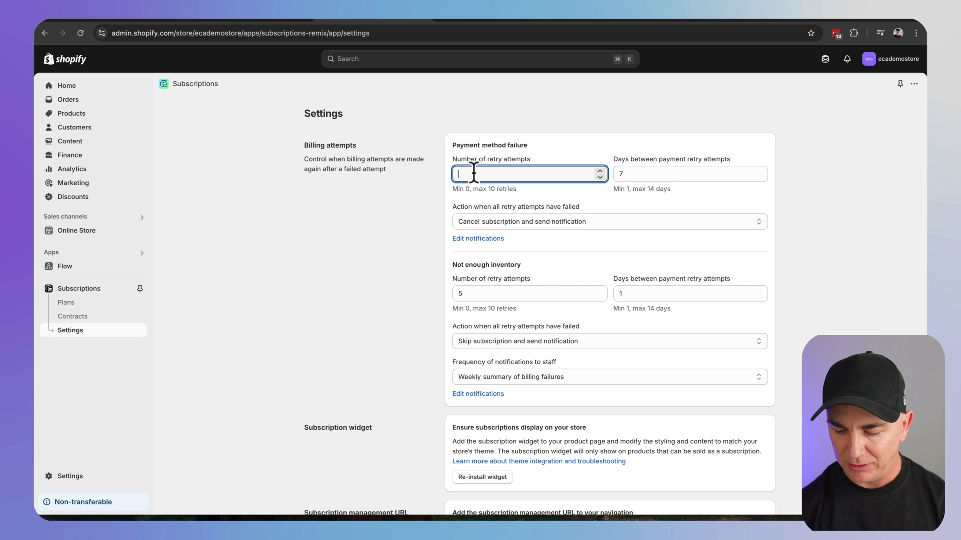
{"action": "type", "text": "5"}
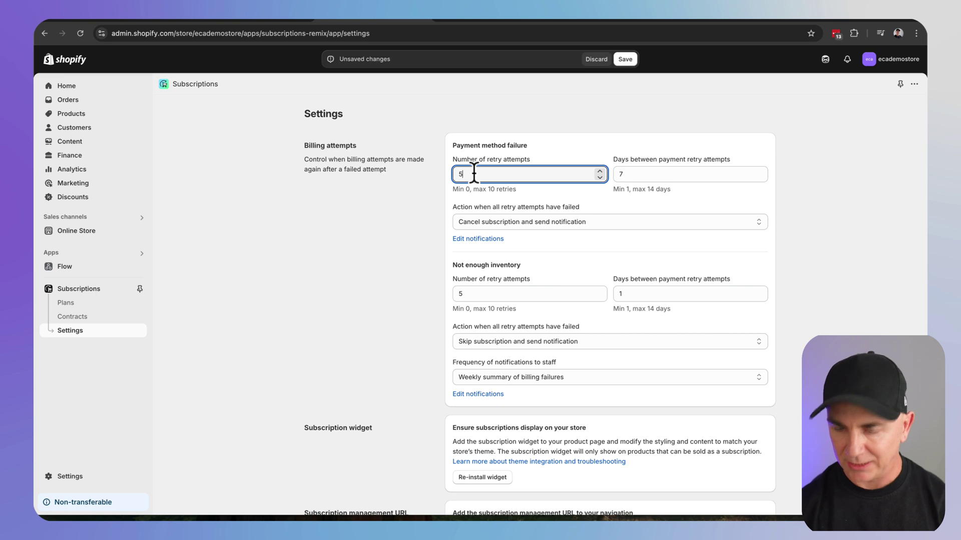
{"action": "left_click", "coordinate": [440, 173]}
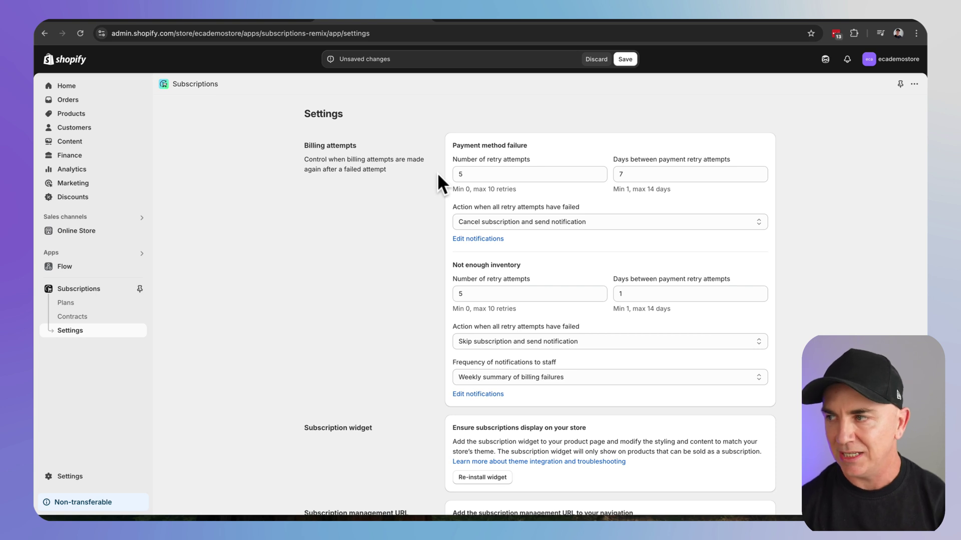
{"action": "double_click", "coordinate": [620, 174]}
{"action": "key", "text": "BackSpace"}
{"action": "type", "text": "7"}
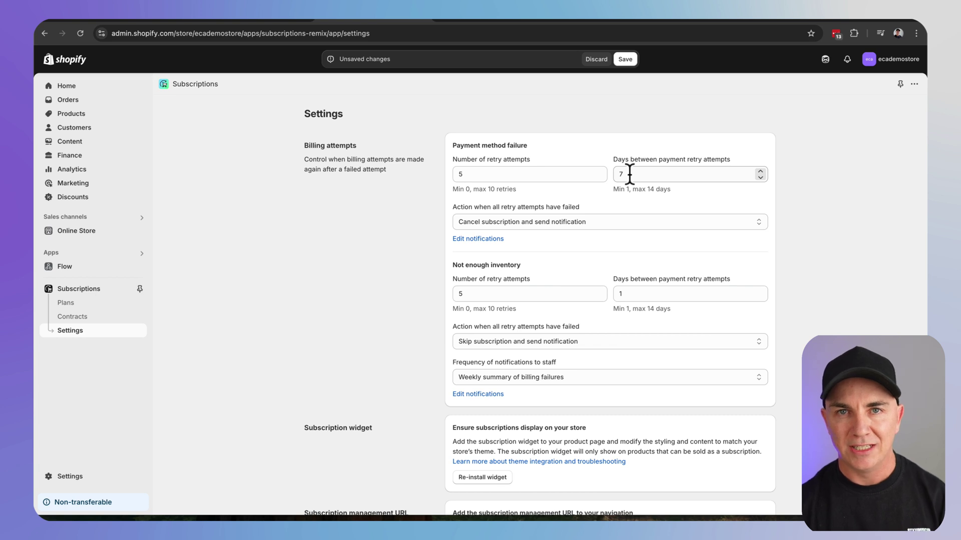
{"action": "left_click", "coordinate": [629, 174]}
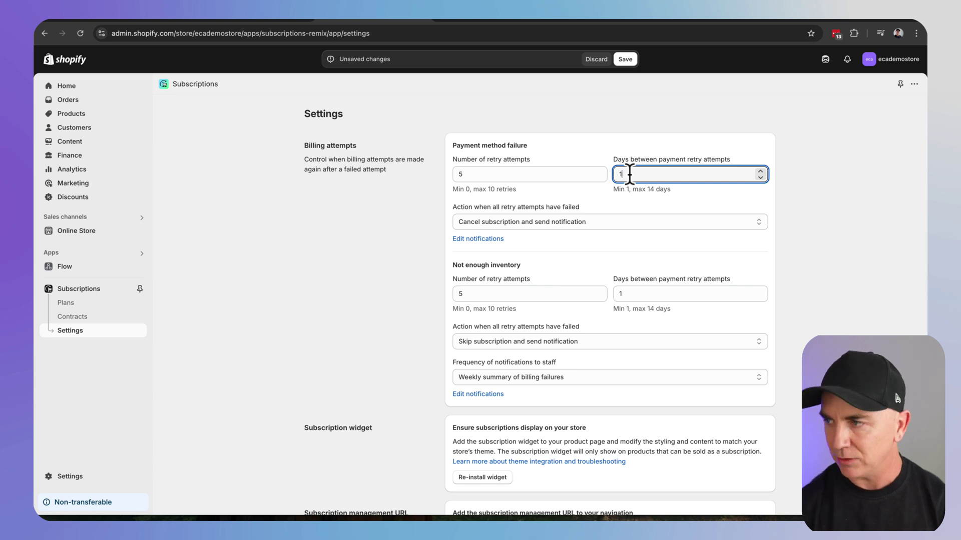
{"action": "left_click", "coordinate": [410, 224]}
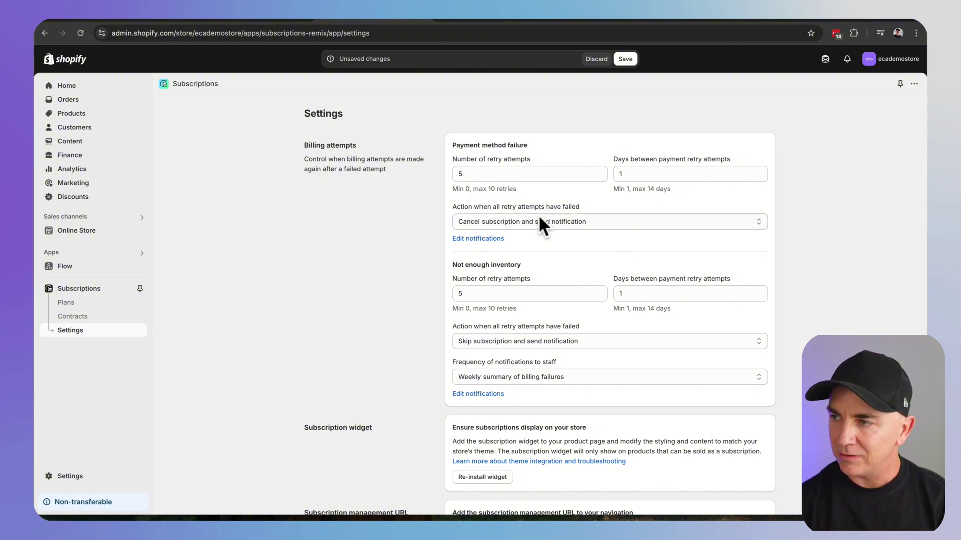
Step: Pause the subscription when all payment retries fail, then save the billing attempt settings
{"action": "left_click", "coordinate": [757, 220]}
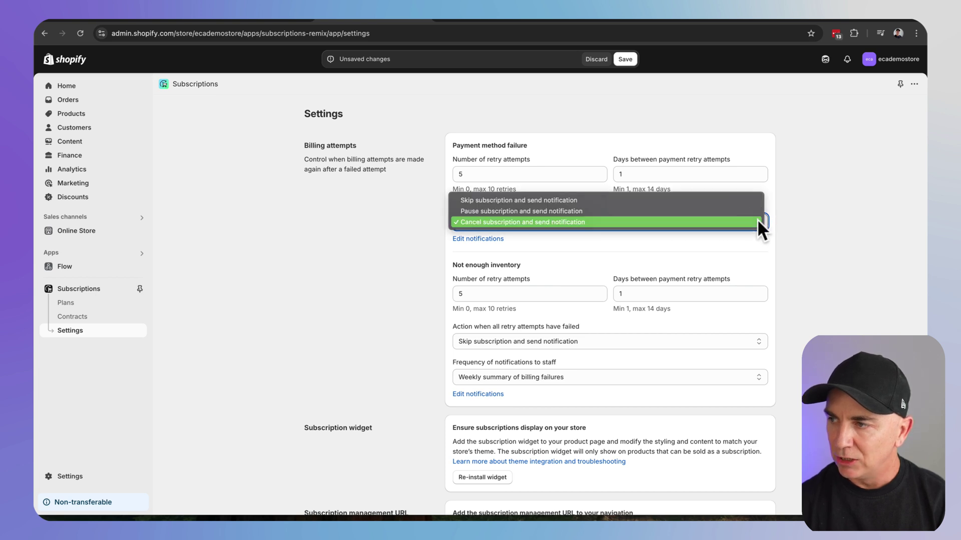
{"action": "left_click", "coordinate": [534, 211]}
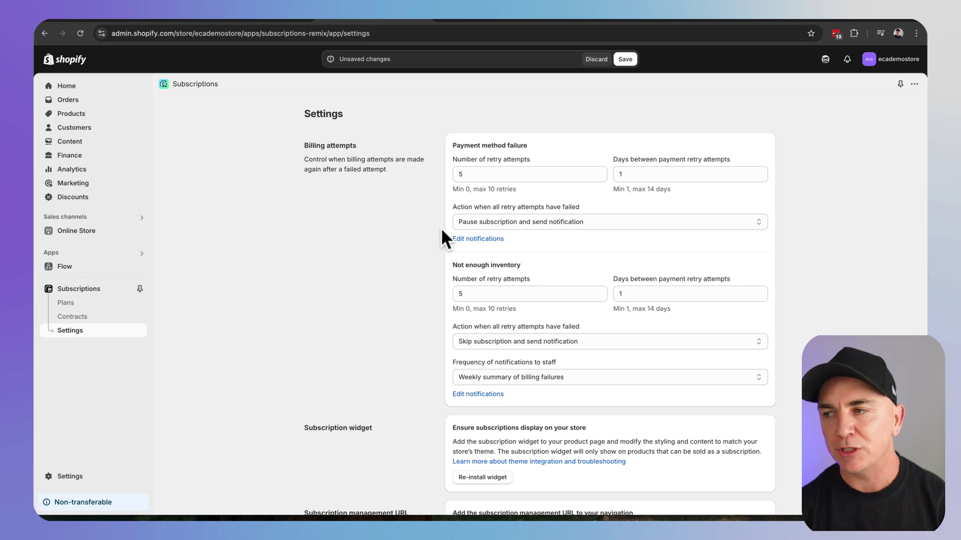
{"action": "left_click", "coordinate": [472, 240]}
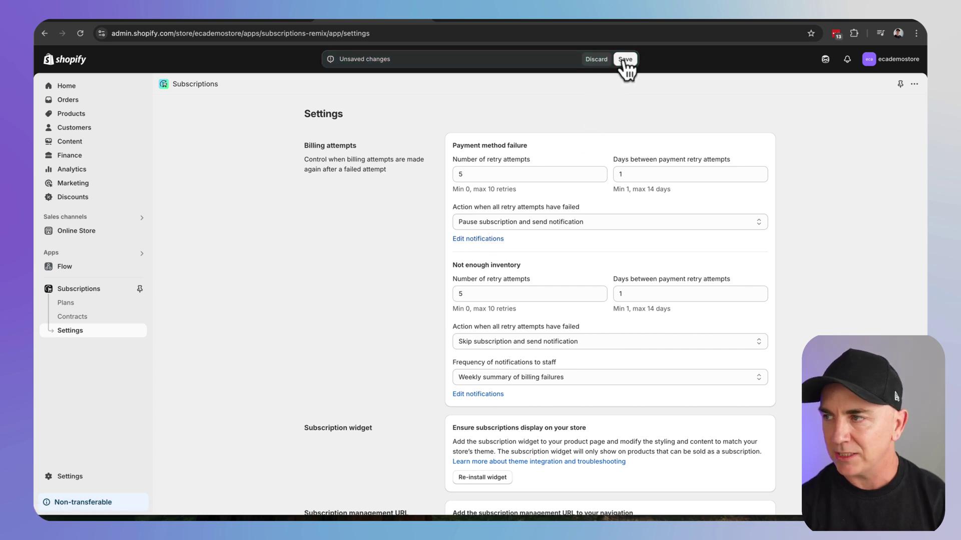
{"action": "left_click", "coordinate": [625, 60]}
{"action": "left_click", "coordinate": [472, 240]}
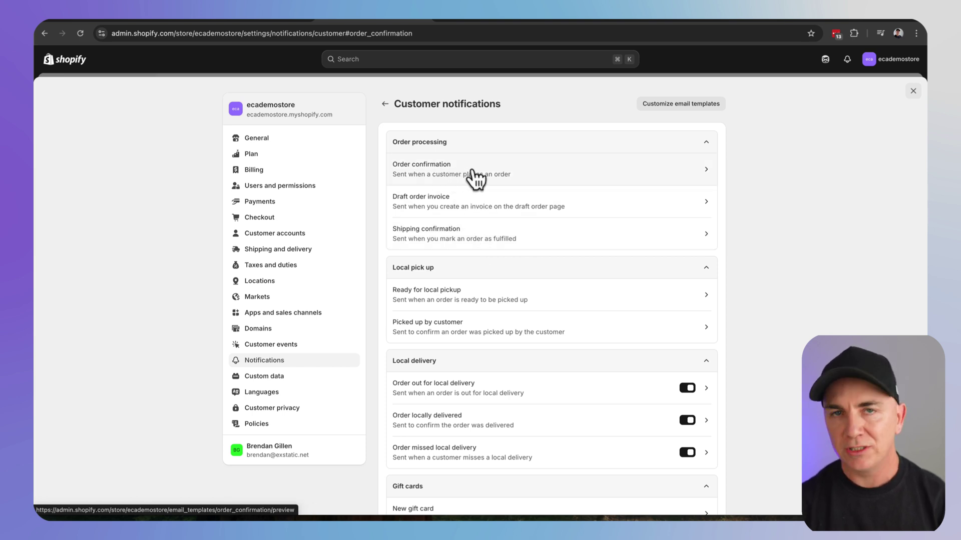
{"action": "scroll", "coordinate": [477, 194], "scroll_direction": "down", "scroll_amount": 2}
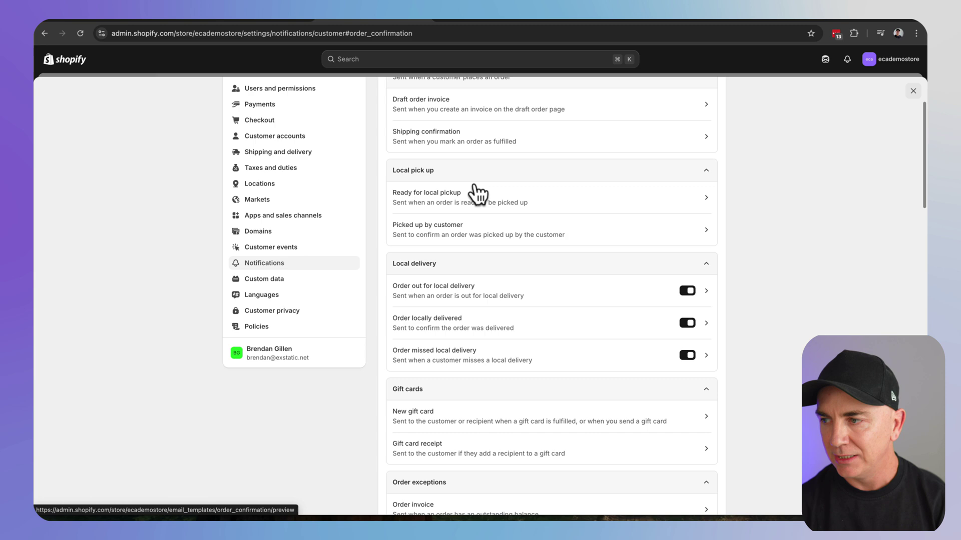
{"action": "scroll", "coordinate": [478, 194], "scroll_direction": "down", "scroll_amount": 10}
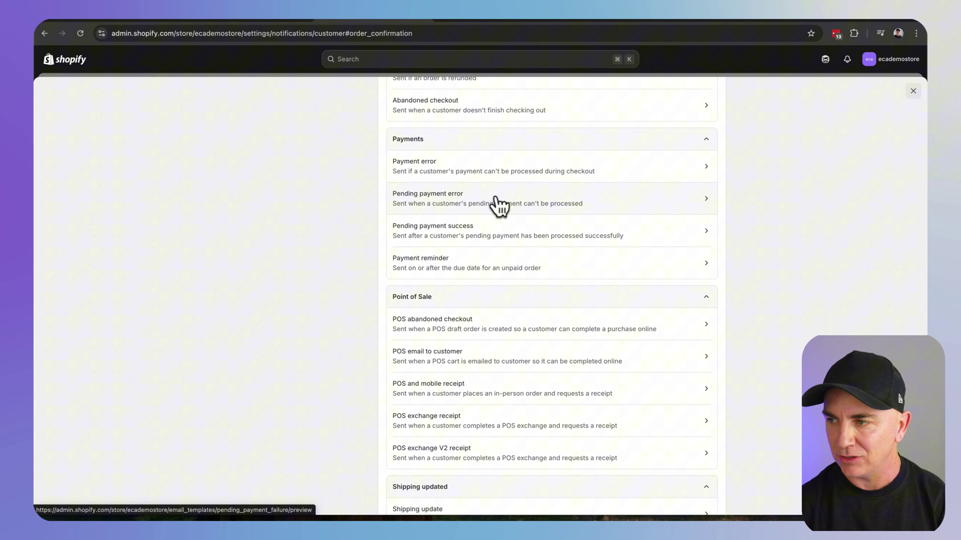
{"action": "scroll", "coordinate": [498, 205], "scroll_direction": "down", "scroll_amount": 6}
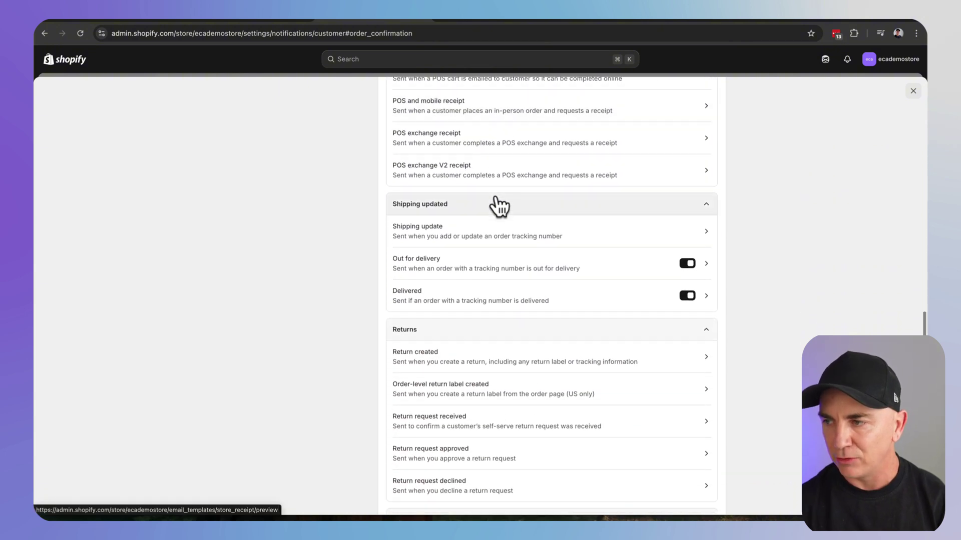
{"action": "scroll", "coordinate": [498, 205], "scroll_direction": "down", "scroll_amount": 8}
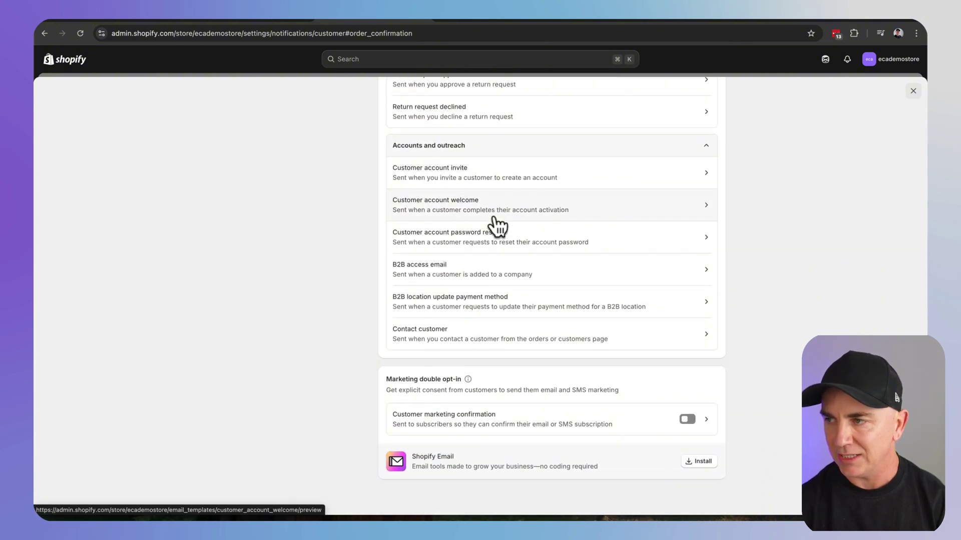
{"action": "scroll", "coordinate": [498, 229], "scroll_direction": "up", "scroll_amount": 15}
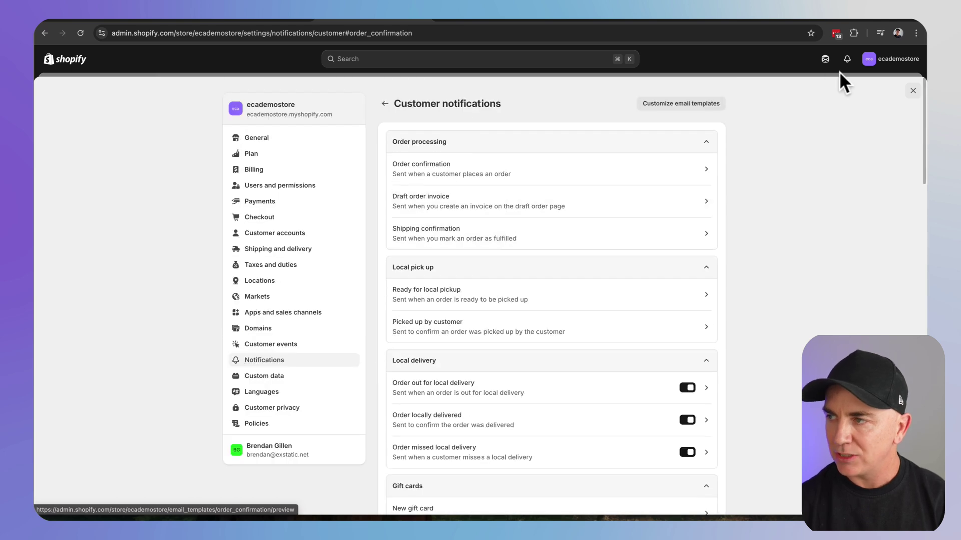
{"action": "left_click", "coordinate": [913, 90]}
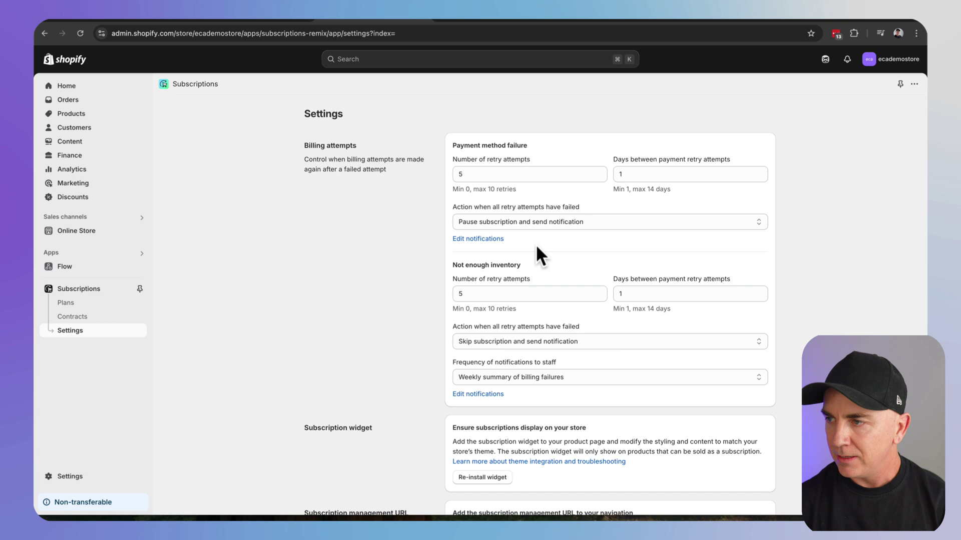
Step: Set the not-enough-inventory final action to Pause subscription and send notification, keeping Weekly summary frequency
{"action": "scroll", "coordinate": [498, 258], "scroll_direction": "down", "scroll_amount": 2}
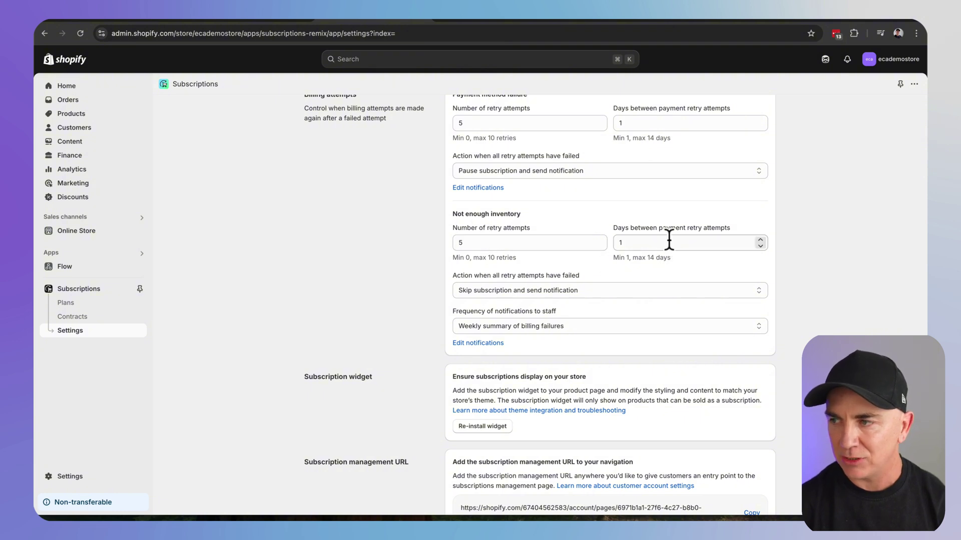
{"action": "left_click", "coordinate": [502, 289]}
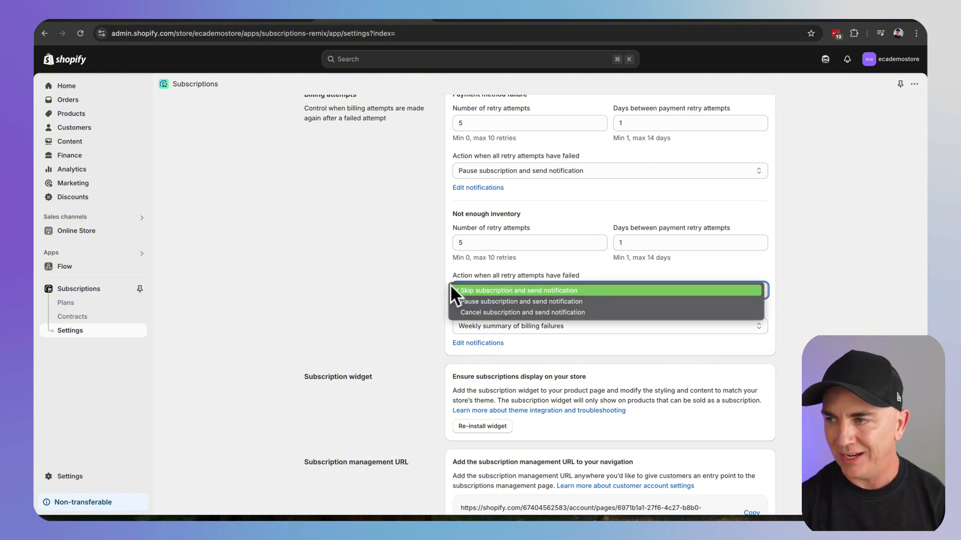
{"action": "left_click", "coordinate": [455, 301]}
{"action": "left_click", "coordinate": [516, 290]}
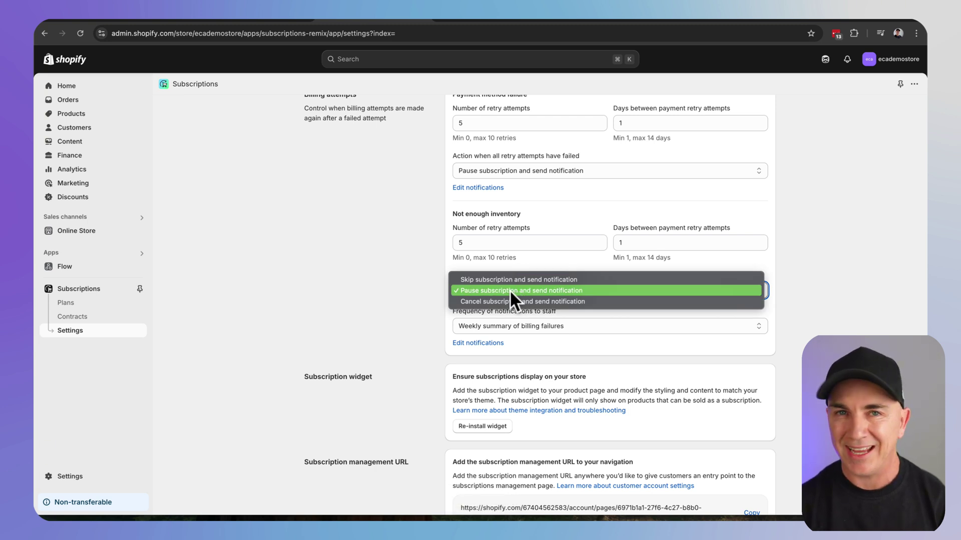
{"action": "left_click", "coordinate": [497, 290]}
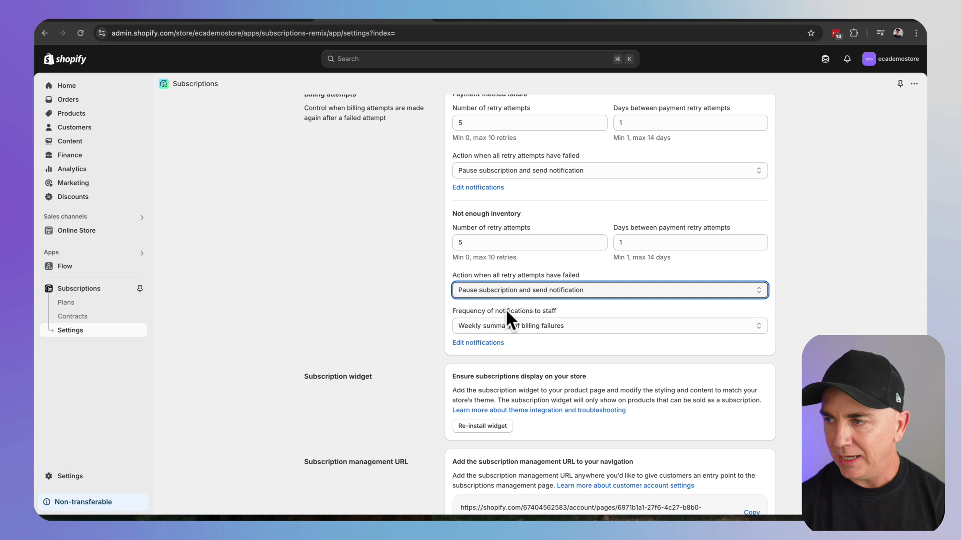
{"action": "key", "text": "Tab"}
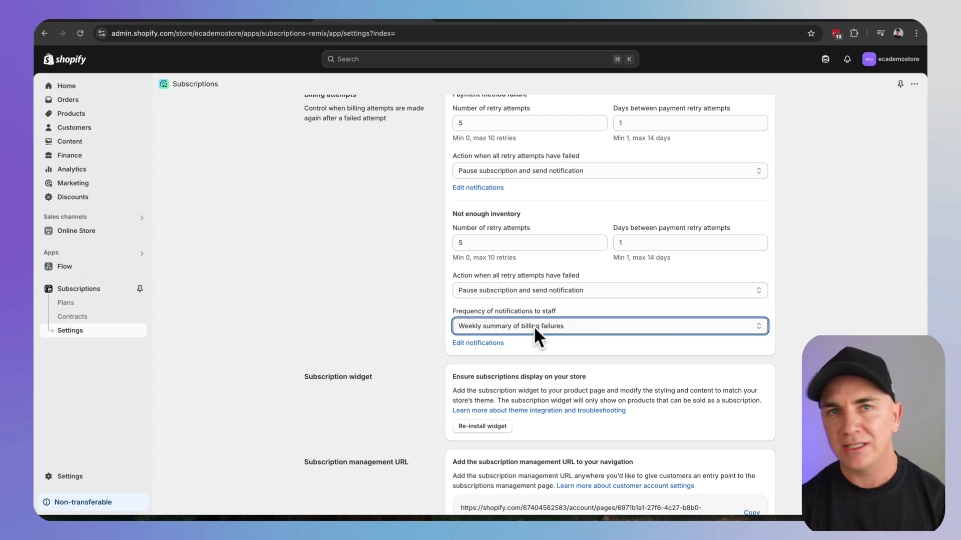
{"action": "left_click", "coordinate": [533, 325]}
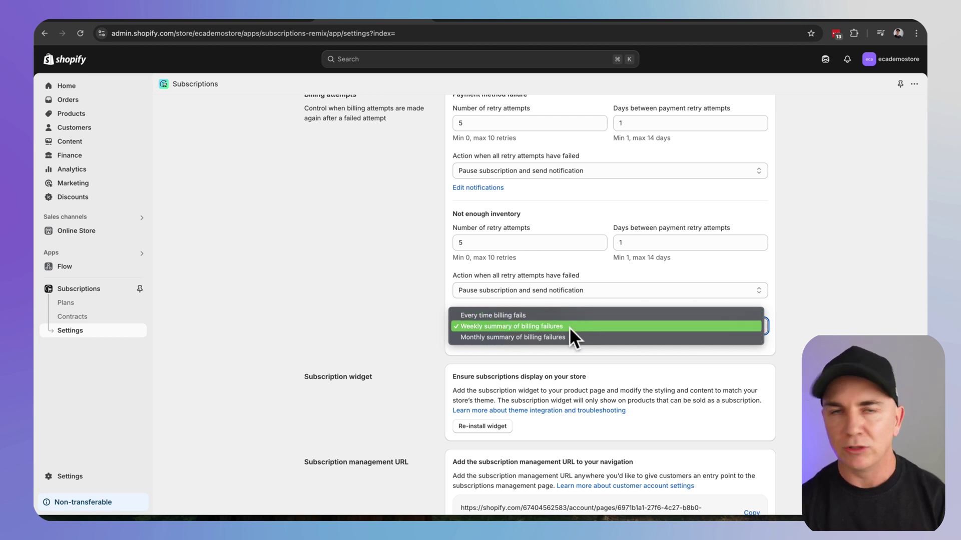
{"action": "left_click", "coordinate": [396, 336]}
{"action": "scroll", "coordinate": [401, 260], "scroll_direction": "down", "scroll_amount": 3}
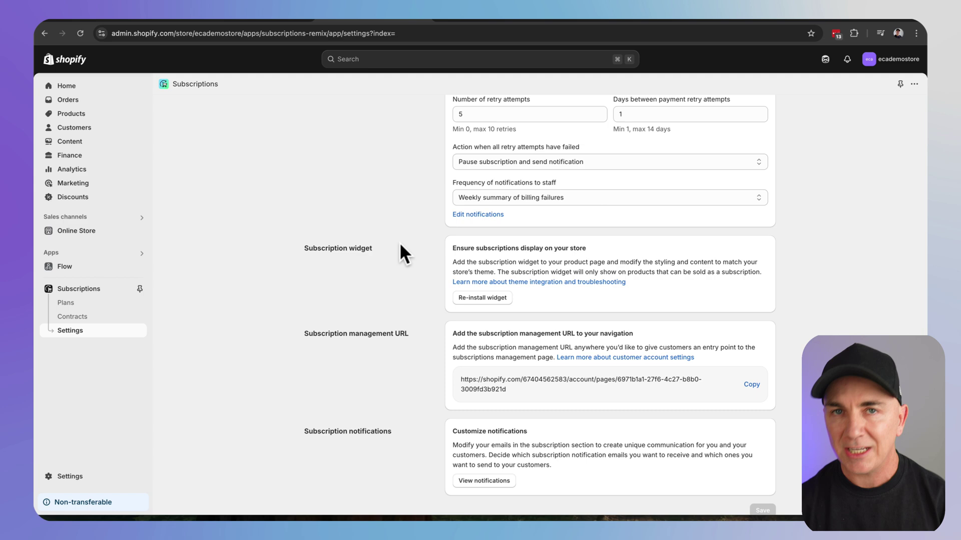
Step: Switch the DOSED Premium Coffee Concentrate to the $78.26 AUD monthly Subscribe and save option
{"action": "left_click", "coordinate": [473, 19]}
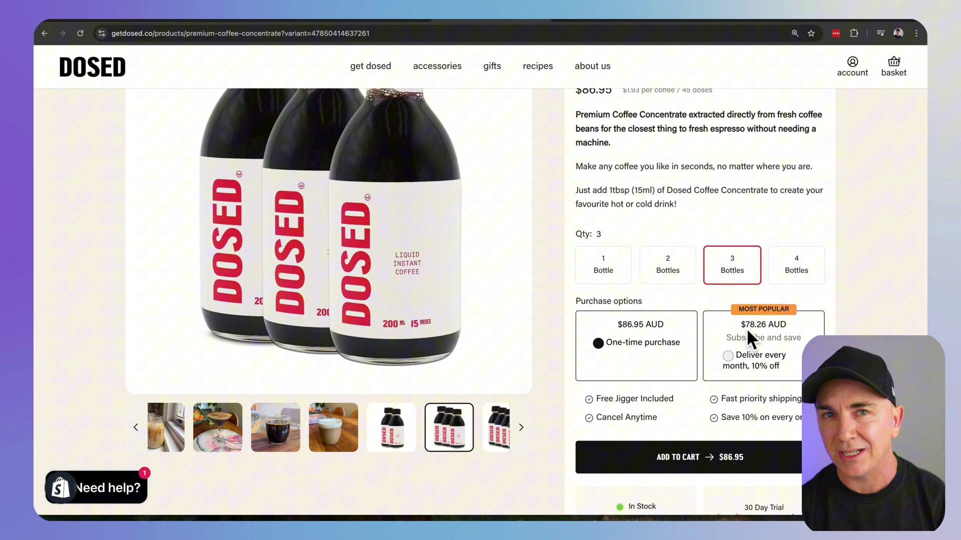
{"action": "left_click", "coordinate": [728, 356]}
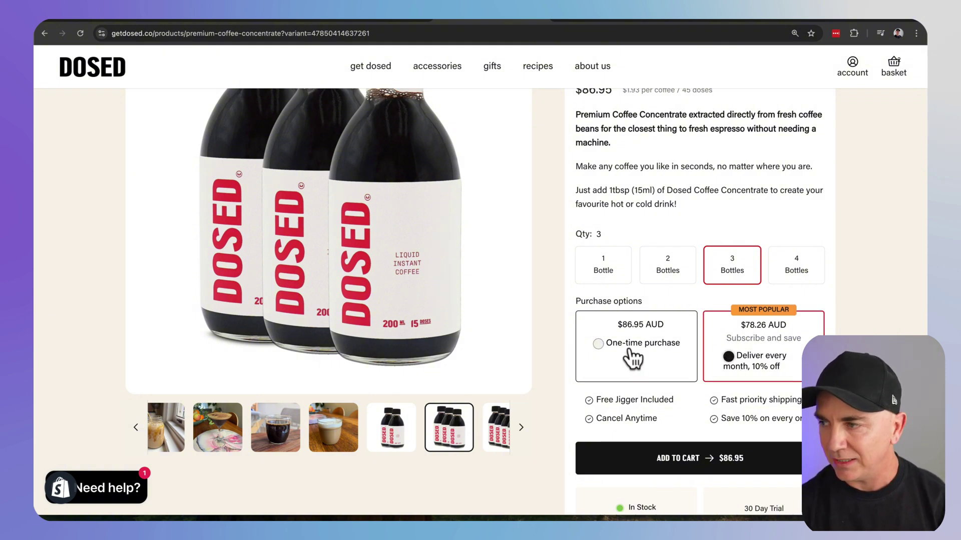
{"action": "left_click", "coordinate": [597, 343]}
{"action": "left_click", "coordinate": [728, 356]}
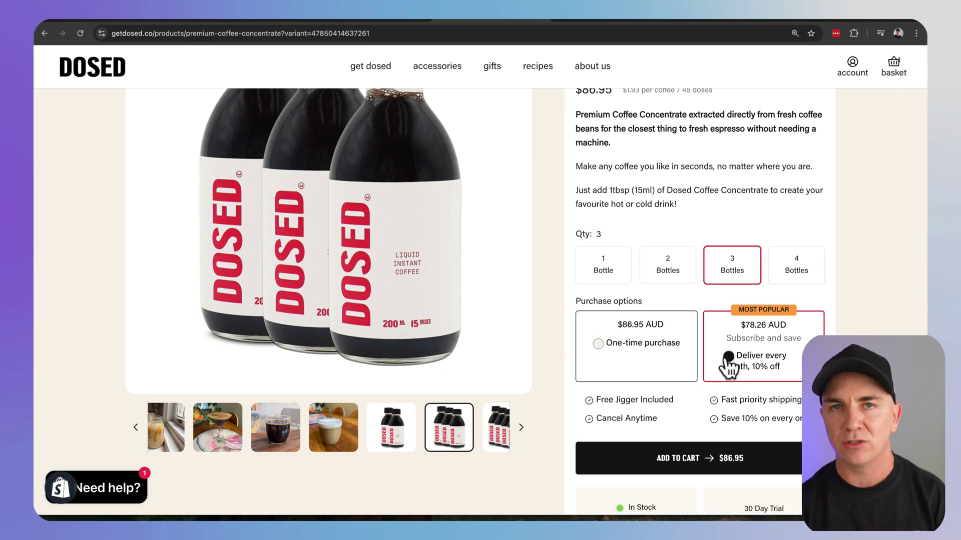
{"action": "left_click_drag", "start_coordinate": [728, 337], "coordinate": [806, 340]}
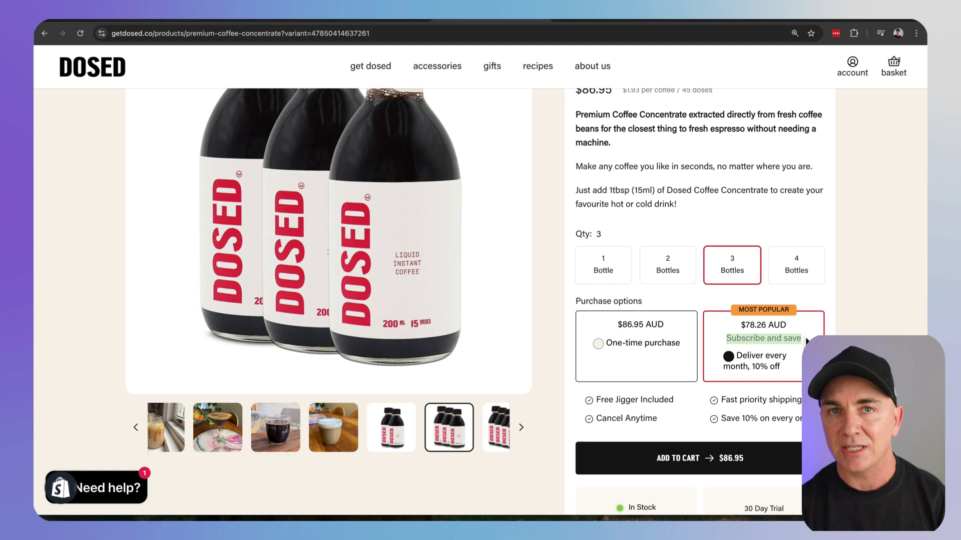
Step: Re-install the subscription widget into the theme and preview the product template with Alpaca Milk
{"action": "left_click", "coordinate": [332, 14]}
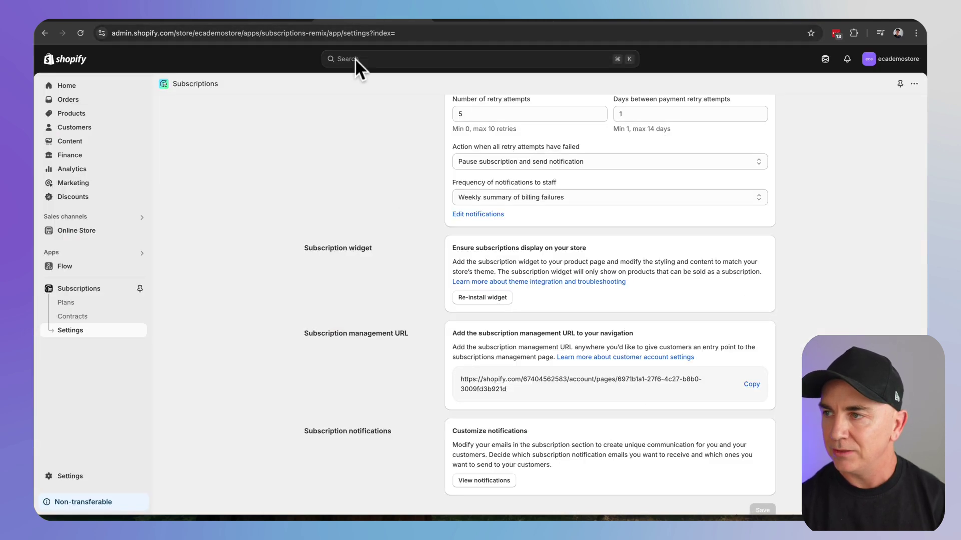
{"action": "left_click", "coordinate": [483, 299]}
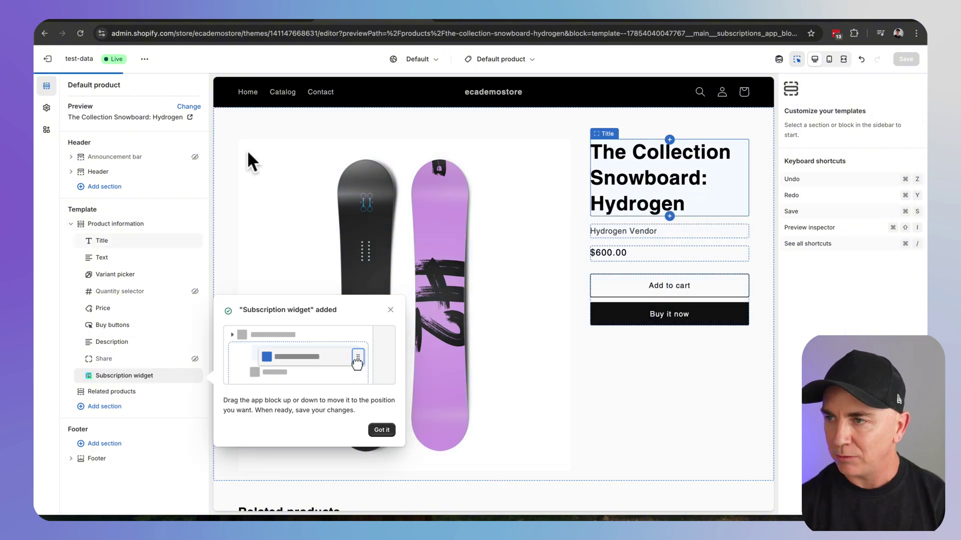
{"action": "left_click", "coordinate": [190, 107]}
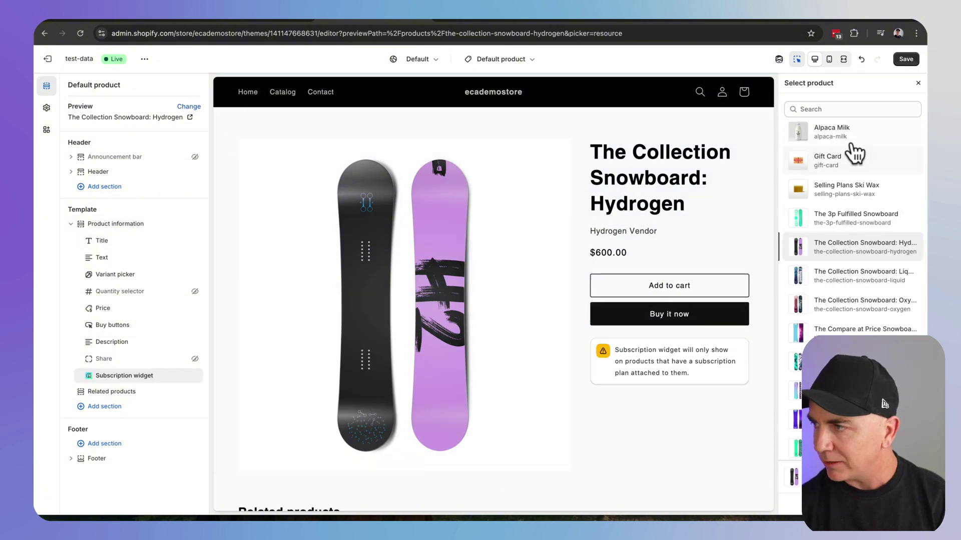
{"action": "left_click", "coordinate": [846, 128]}
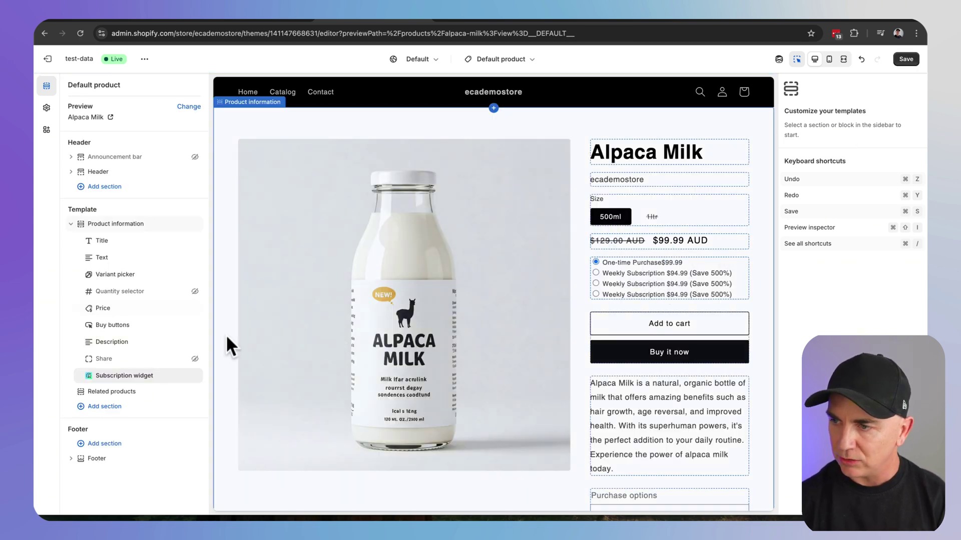
Step: Move the Subscription widget block up between the Price and Buy buttons blocks
{"action": "left_click", "coordinate": [106, 377]}
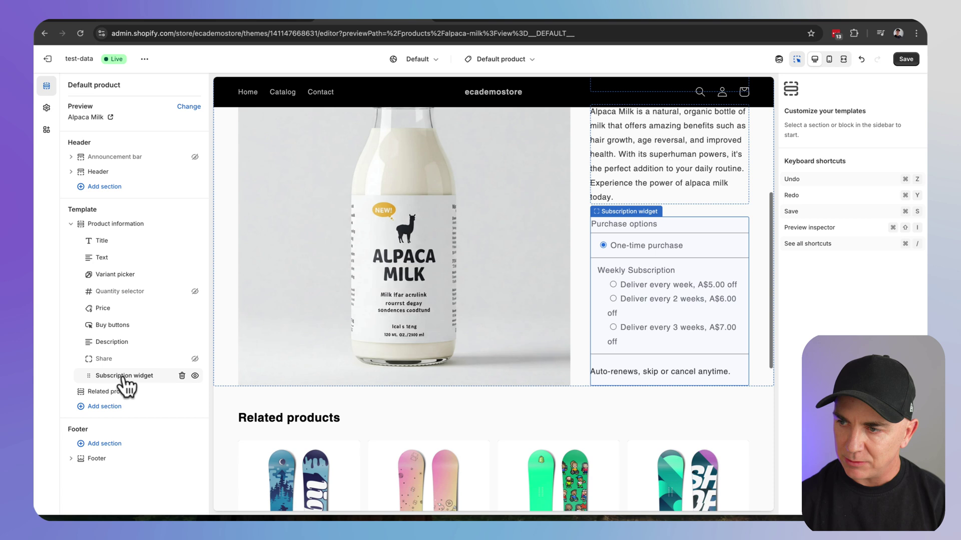
{"action": "scroll", "coordinate": [631, 346], "scroll_direction": "up", "scroll_amount": 2}
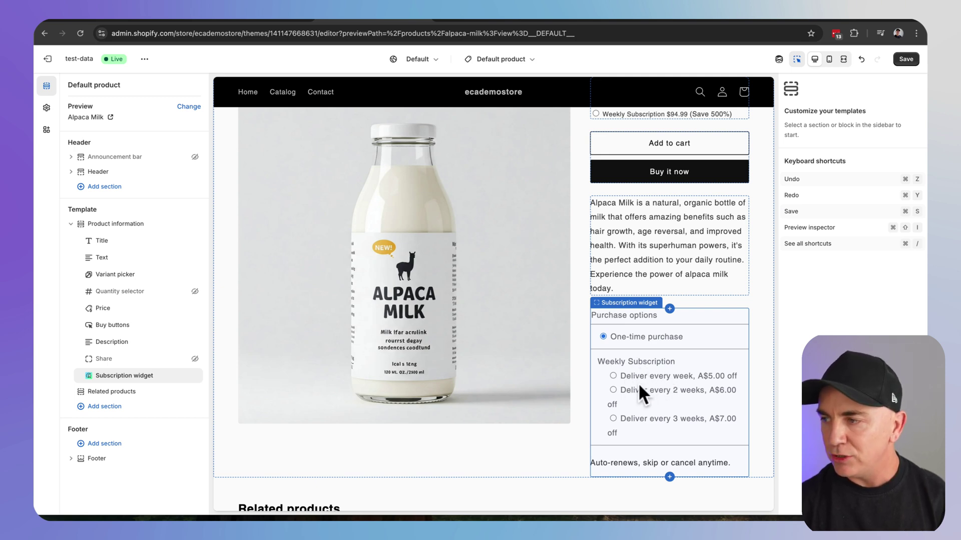
{"action": "mouse_move", "coordinate": [93, 380]}
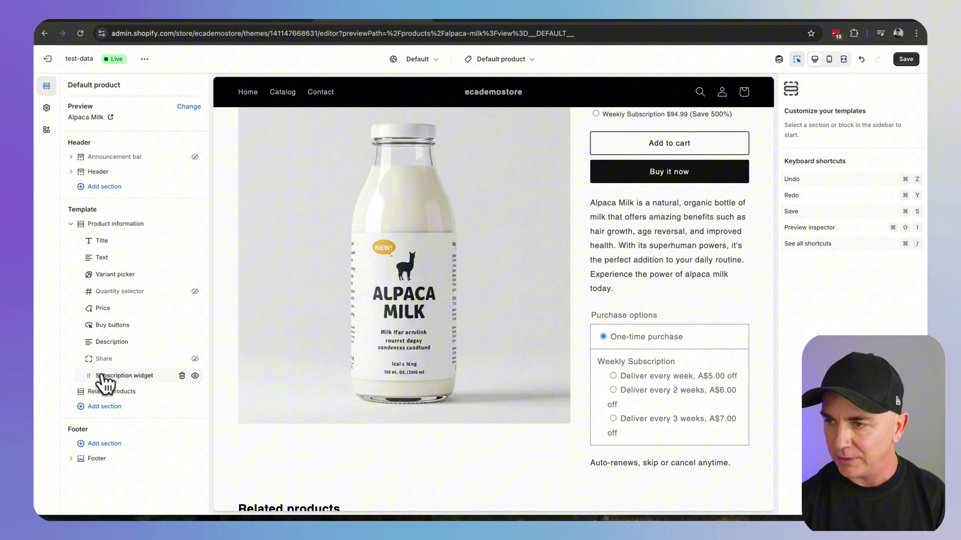
{"action": "left_click_drag", "start_coordinate": [90, 382], "coordinate": [85, 330]}
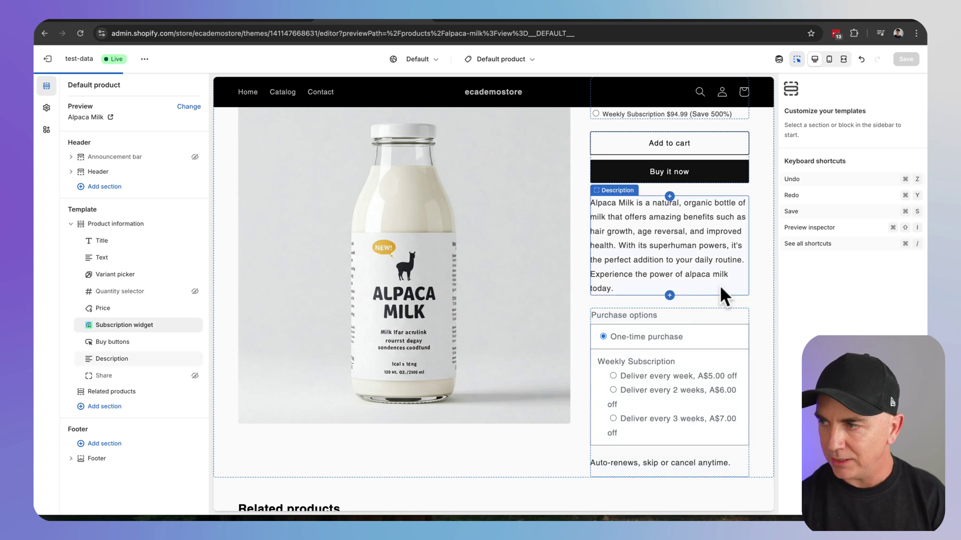
Step: Undo the last edit and compare the Price block with the Subscription widget settings
{"action": "key", "text": "super+z"}
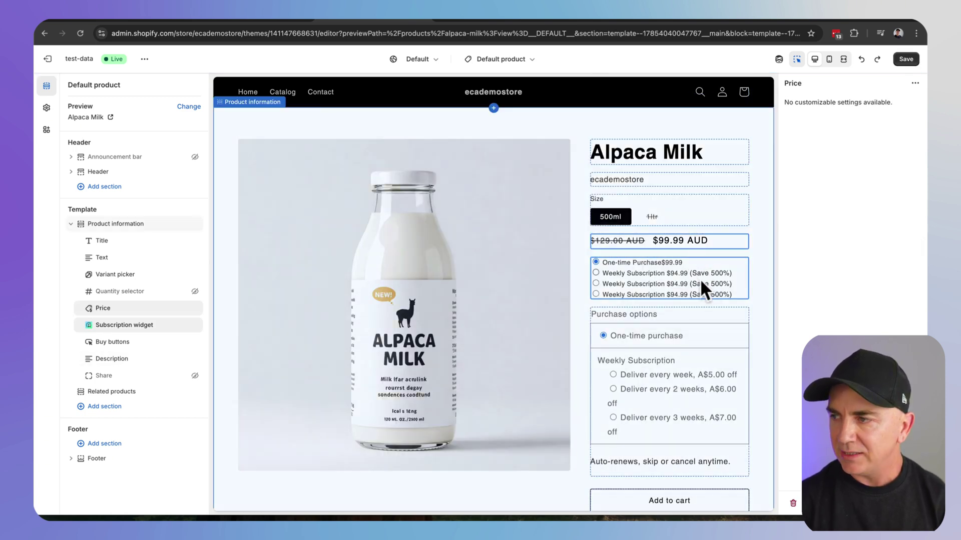
{"action": "left_click", "coordinate": [689, 276]}
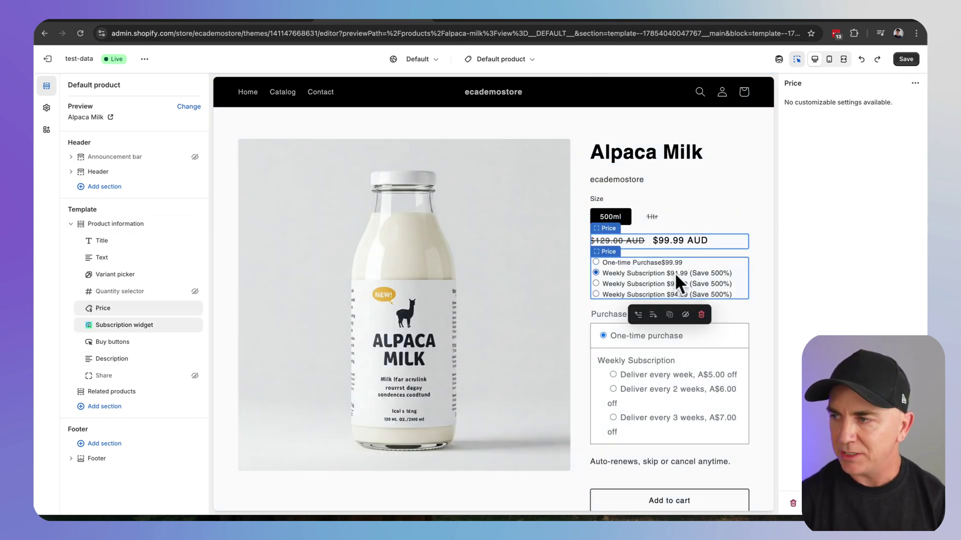
{"action": "left_click", "coordinate": [685, 398]}
{"action": "left_click", "coordinate": [699, 292]}
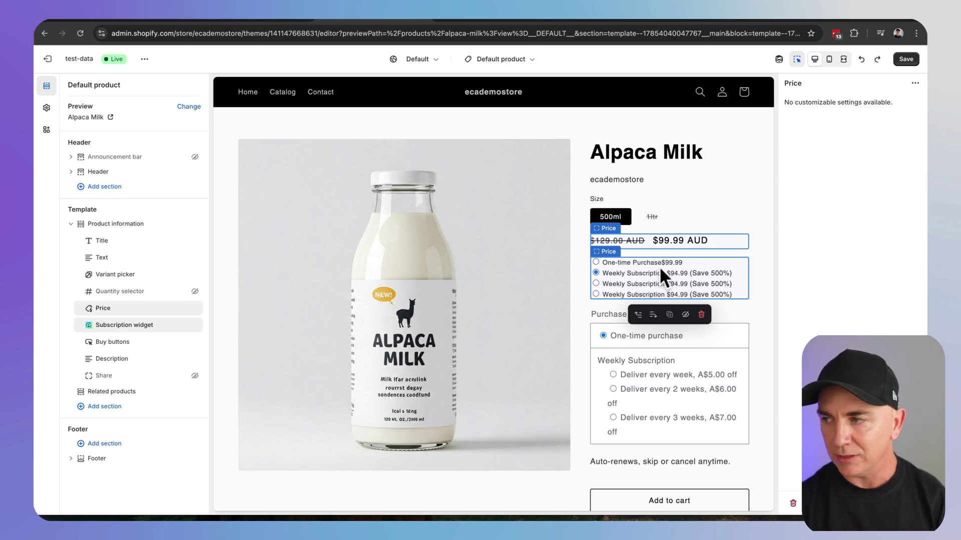
{"action": "left_click", "coordinate": [647, 365]}
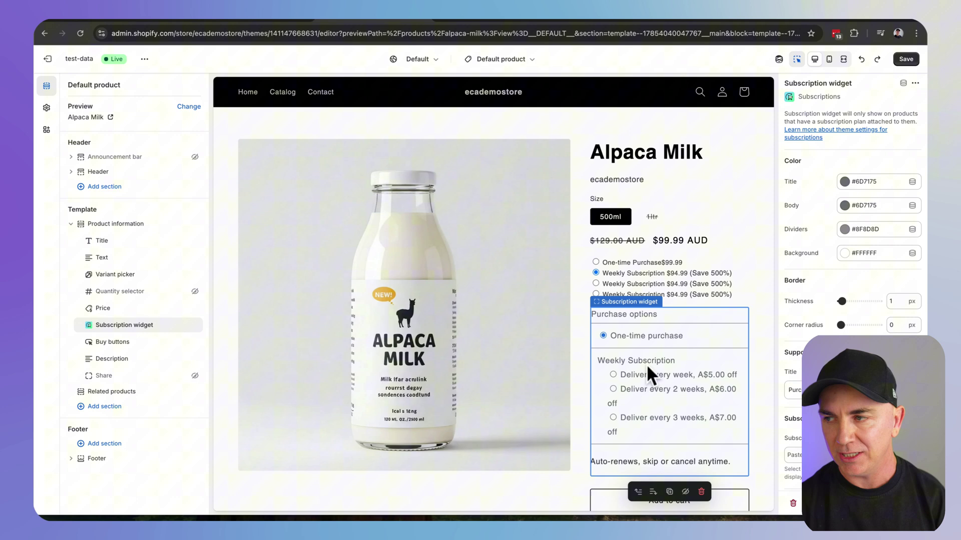
{"action": "left_click", "coordinate": [646, 276]}
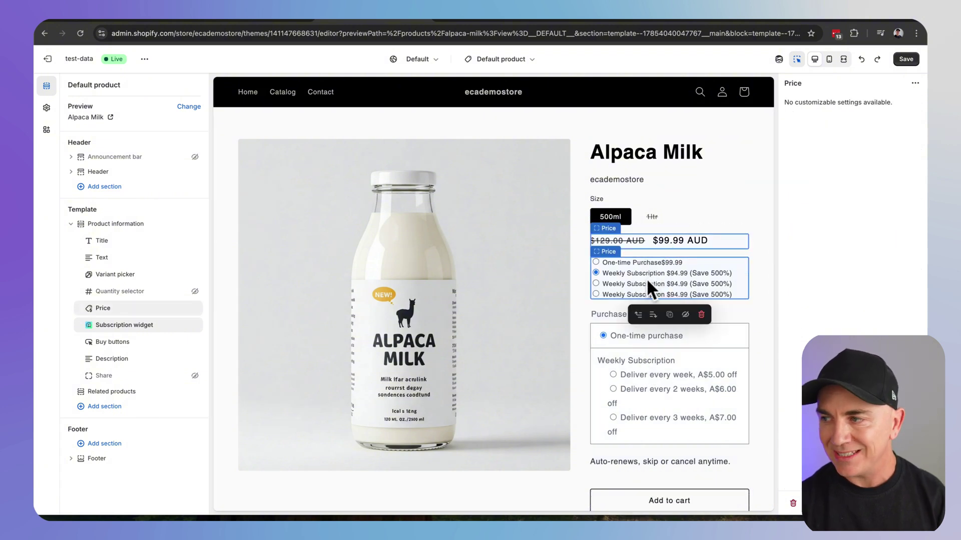
{"action": "left_click", "coordinate": [644, 335]}
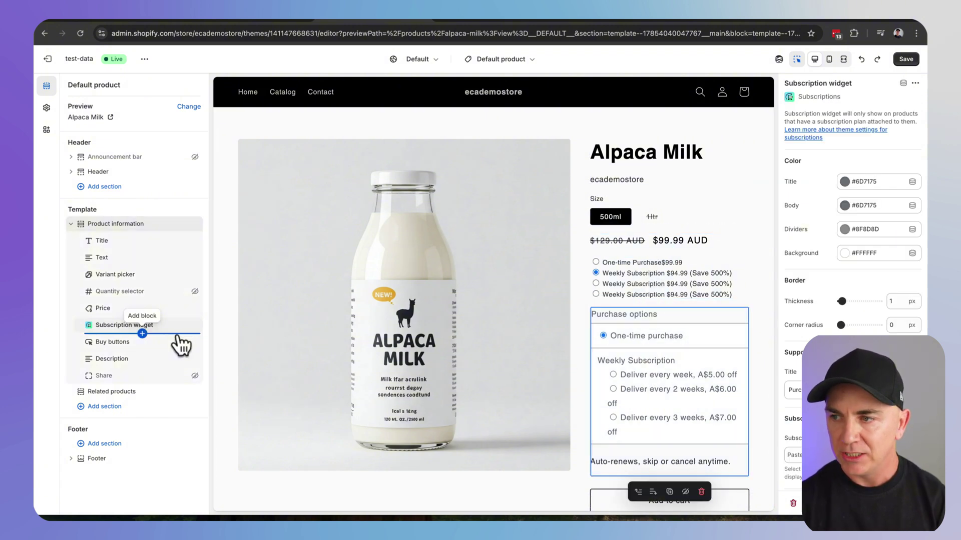
Step: Hide the Subscription widget block on the Alpaca Milk page and save the theme
{"action": "left_click", "coordinate": [195, 325]}
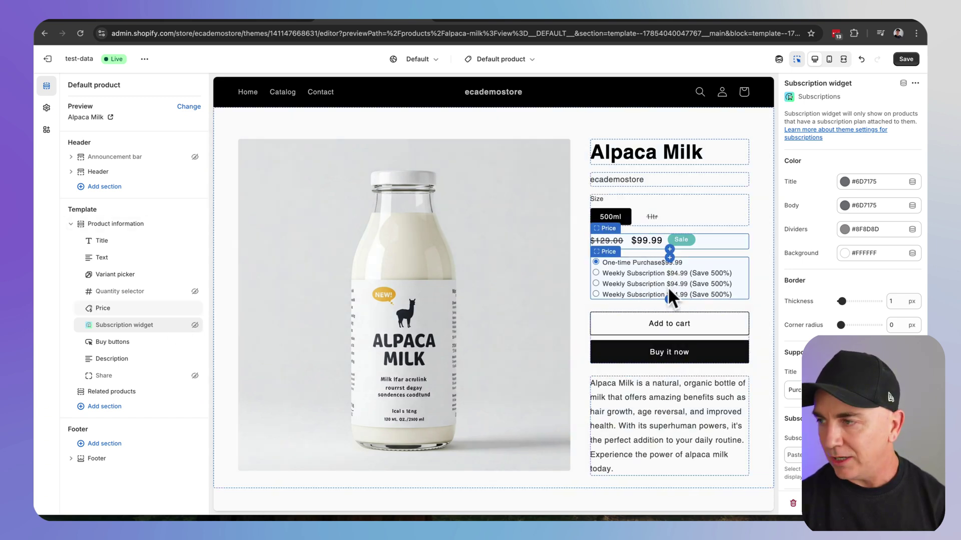
{"action": "left_click", "coordinate": [906, 59]}
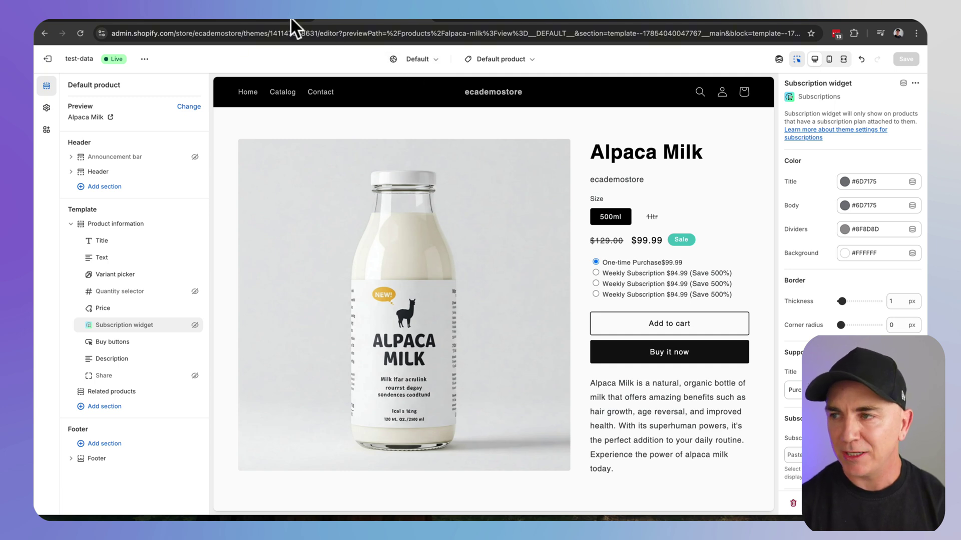
{"action": "left_click", "coordinate": [259, 13]}
Step: Exit the theme editor and open the Subscriptions app's Settings page
{"action": "left_click", "coordinate": [45, 33]}
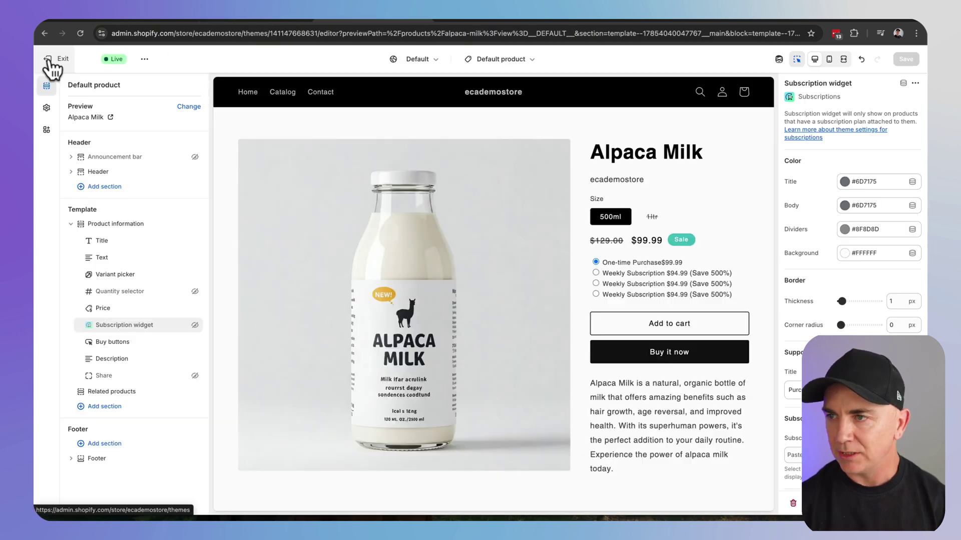
{"action": "left_click", "coordinate": [49, 57]}
{"action": "left_click", "coordinate": [107, 325]}
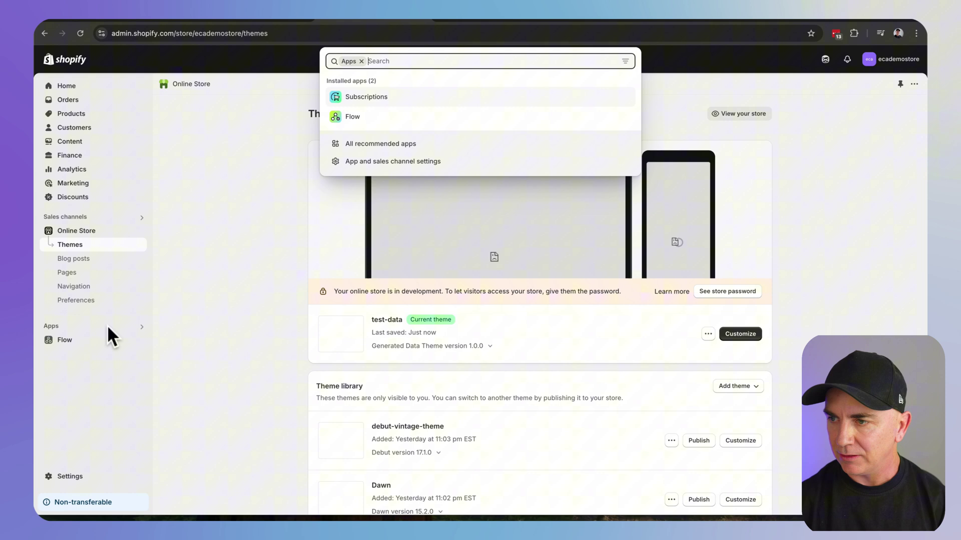
{"action": "left_click", "coordinate": [365, 97]}
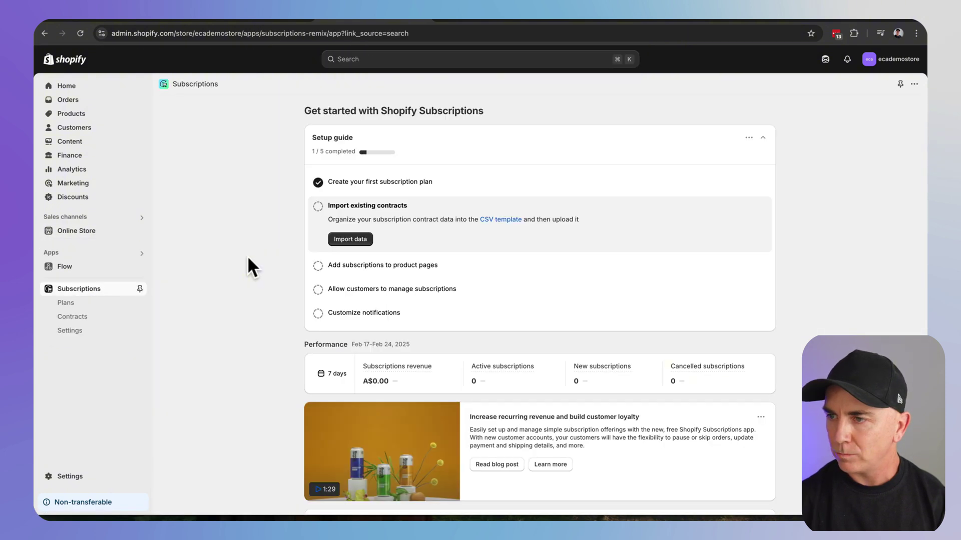
{"action": "left_click", "coordinate": [83, 331]}
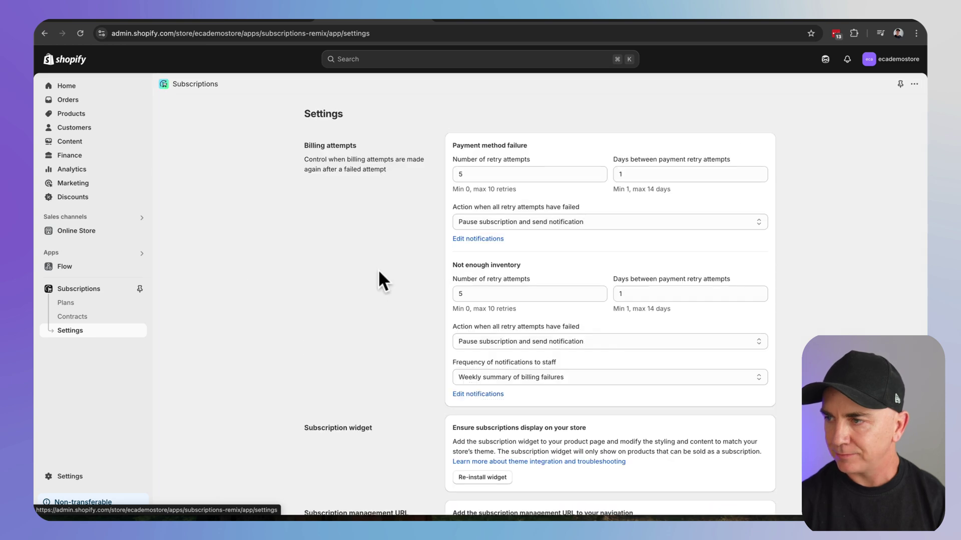
Step: Copy the Subscription management URL to the clipboard
{"action": "scroll", "coordinate": [570, 260], "scroll_direction": "down", "scroll_amount": 4}
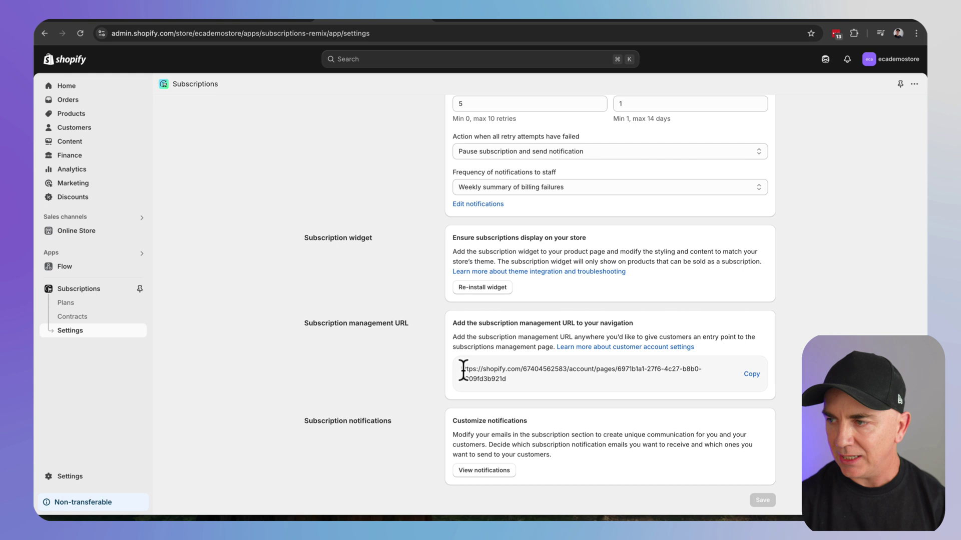
{"action": "left_click", "coordinate": [519, 384]}
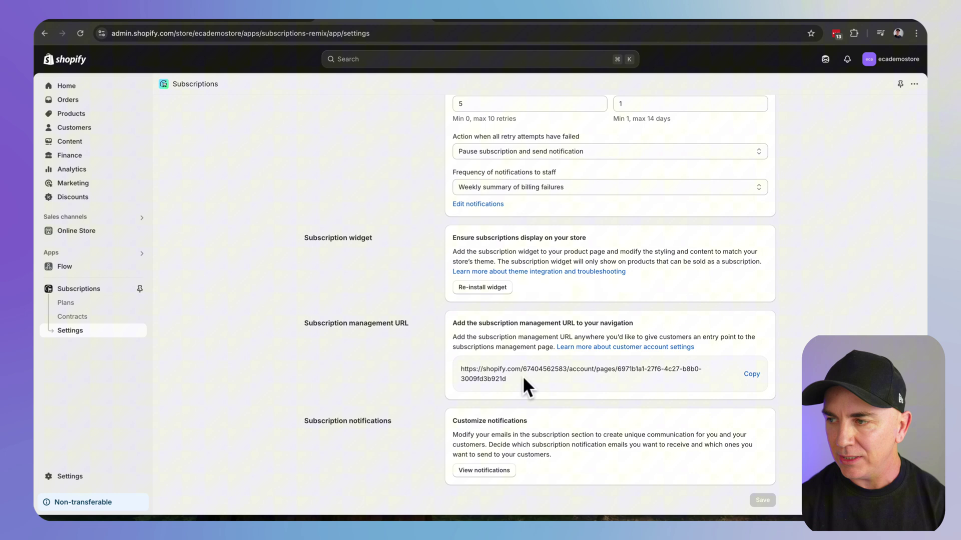
{"action": "left_click", "coordinate": [753, 375]}
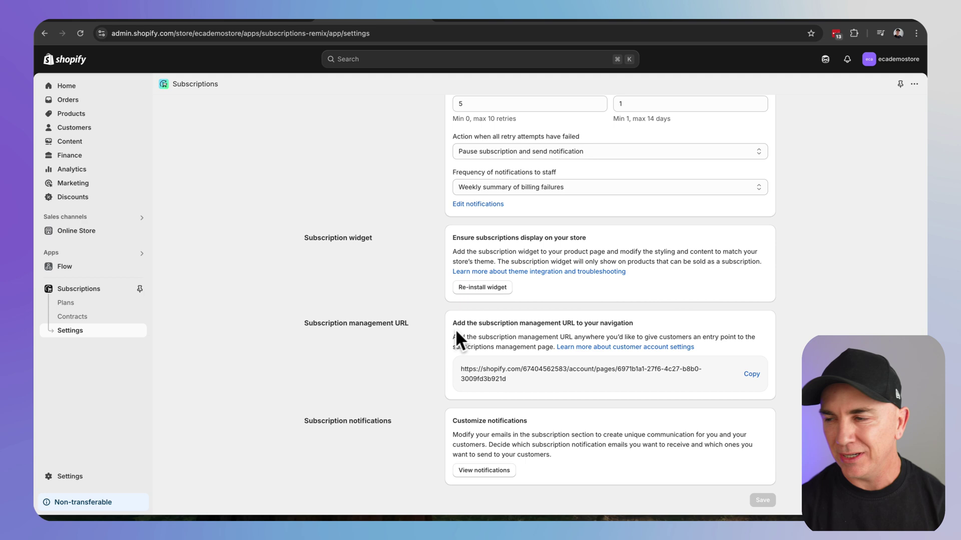
{"action": "left_click", "coordinate": [750, 374]}
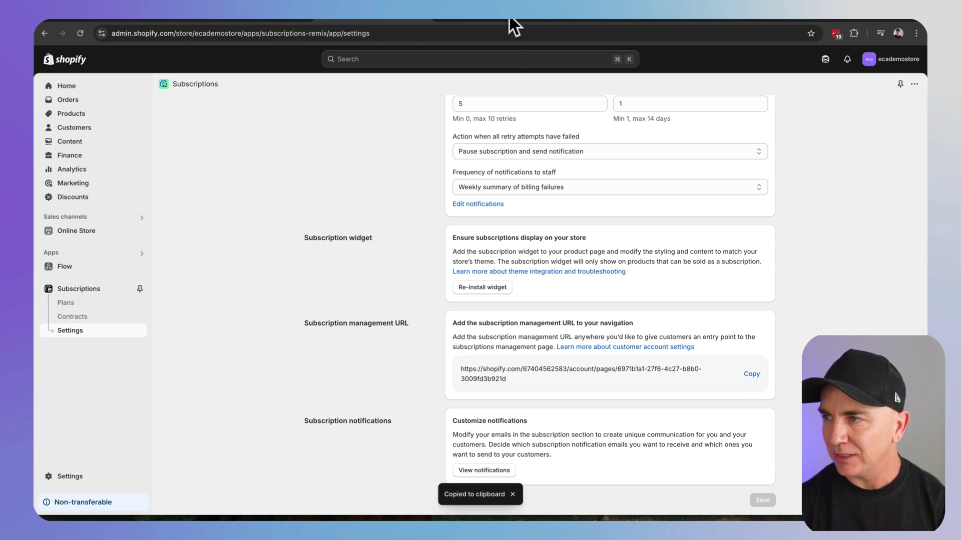
Step: Bring up the ecademostore customer login page and select its Email field
{"action": "left_click", "coordinate": [550, 22]}
{"action": "left_click", "coordinate": [562, 24]}
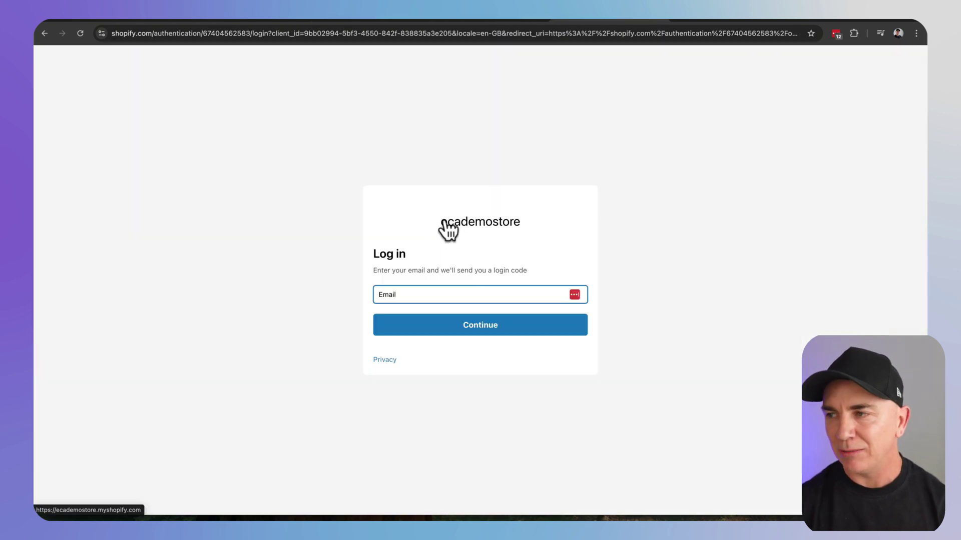
{"action": "left_click", "coordinate": [423, 294]}
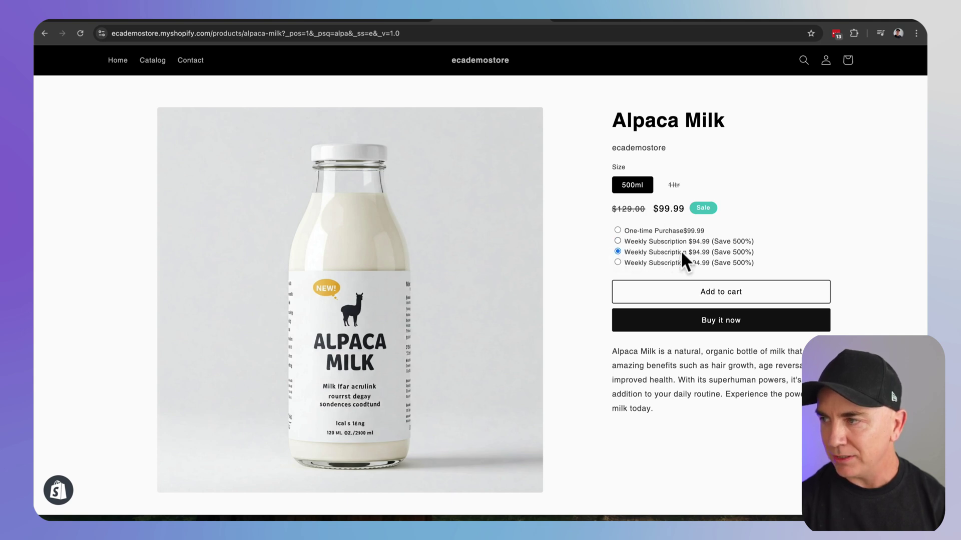
Step: Add 500ml Alpaca Milk on weekly delivery at A$5.00 off to the cart and check the drawer
{"action": "left_click_drag", "start_coordinate": [692, 241], "coordinate": [706, 244]}
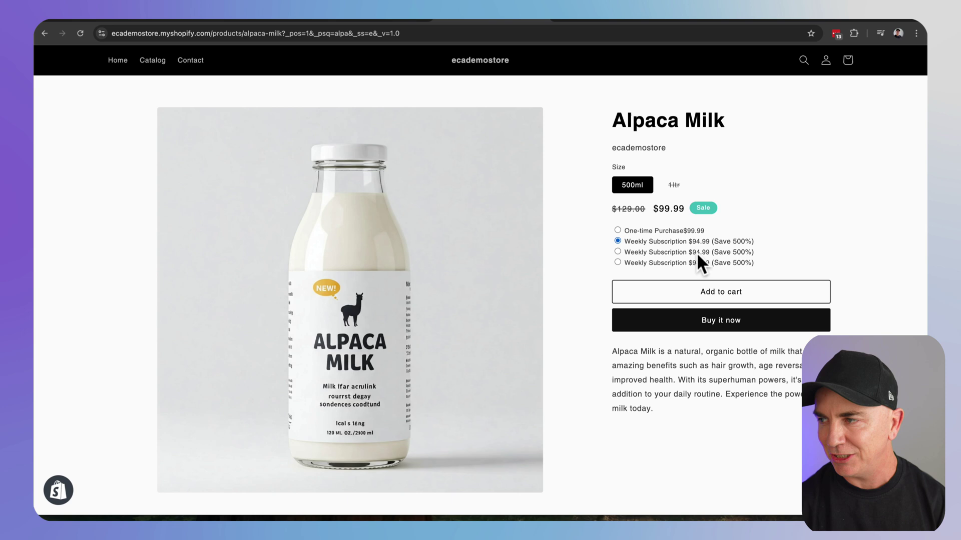
{"action": "left_click_drag", "start_coordinate": [696, 262], "coordinate": [728, 264]}
{"action": "left_click", "coordinate": [719, 293]}
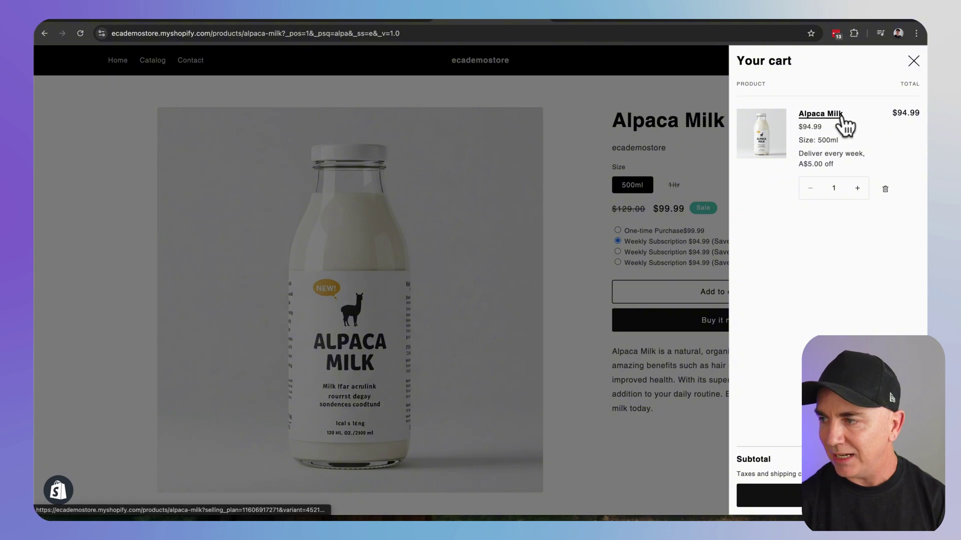
{"action": "left_click_drag", "start_coordinate": [797, 153], "coordinate": [877, 160]}
{"action": "left_click", "coordinate": [817, 166]}
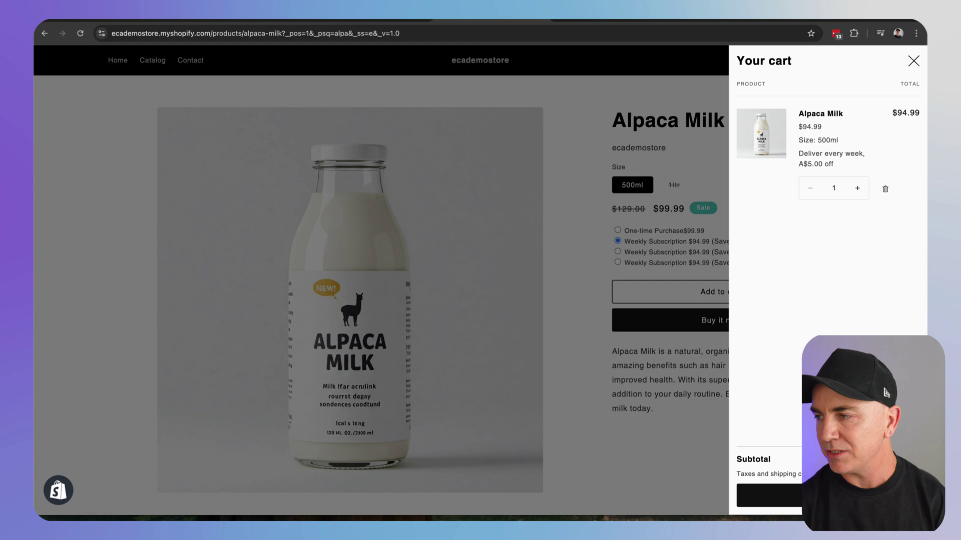
{"action": "key", "text": "super+r"}
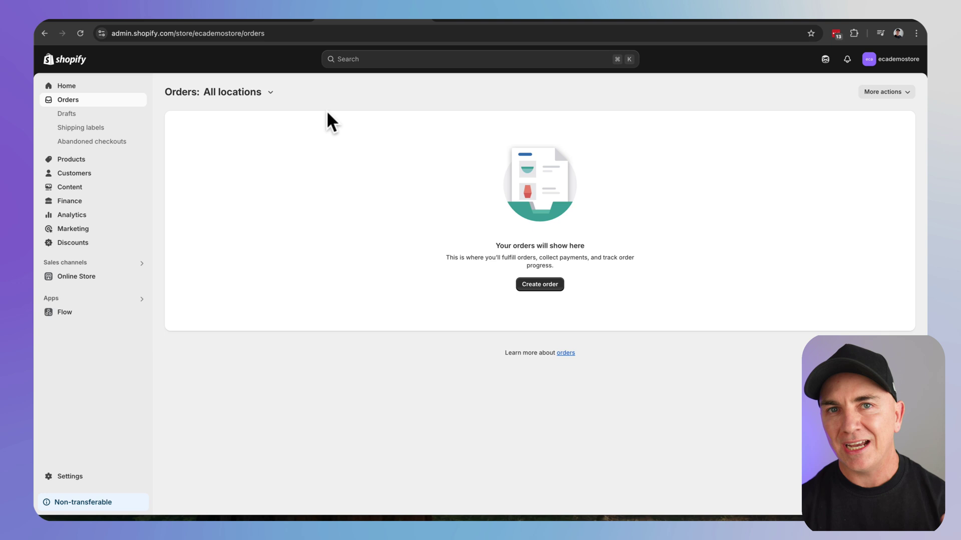
Step: Open the Subscriptions app's Contracts page, showing 0 active subscriptions
{"action": "left_click", "coordinate": [62, 299]}
{"action": "left_click", "coordinate": [348, 99]}
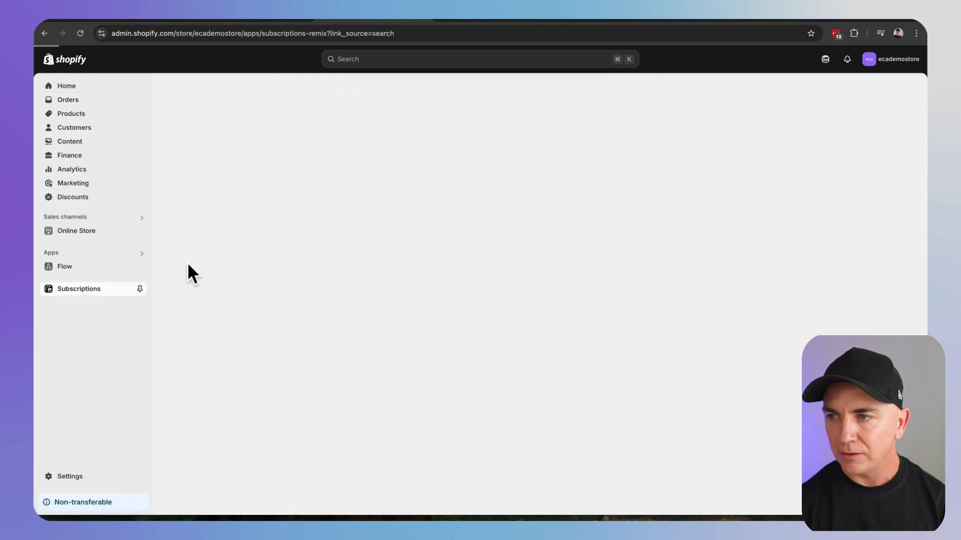
{"action": "left_click", "coordinate": [71, 320]}
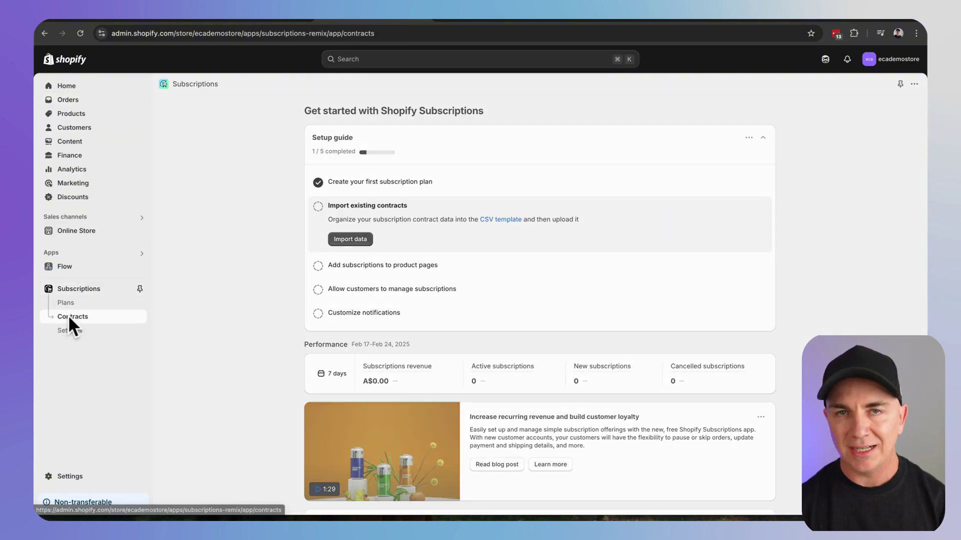